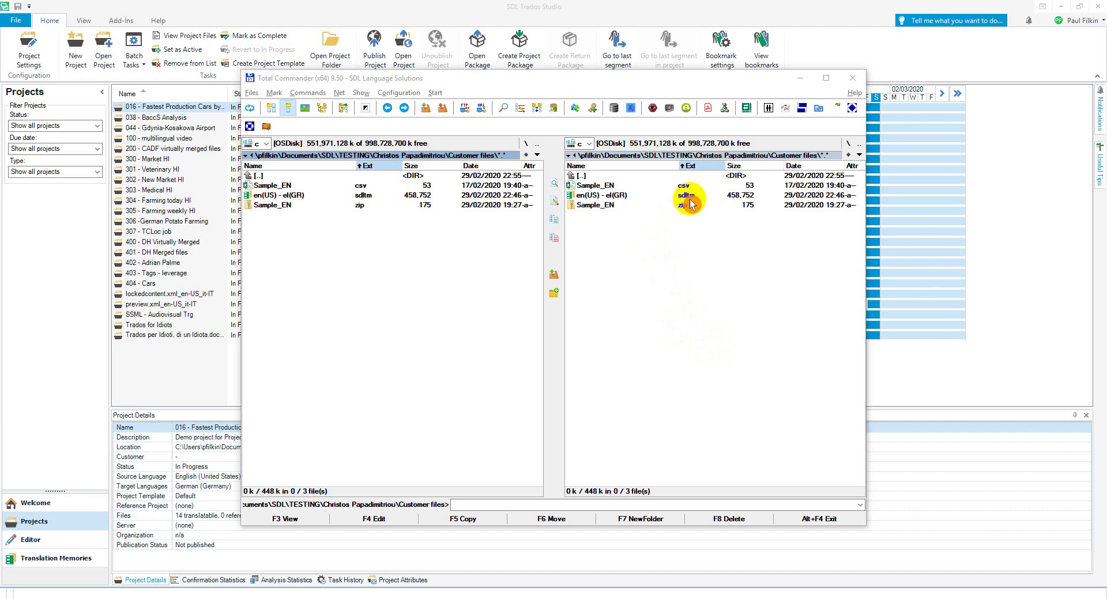
# Select the original Sample_EN.csv in Total Commander's Customer files folder.
pyautogui.click(611, 185)
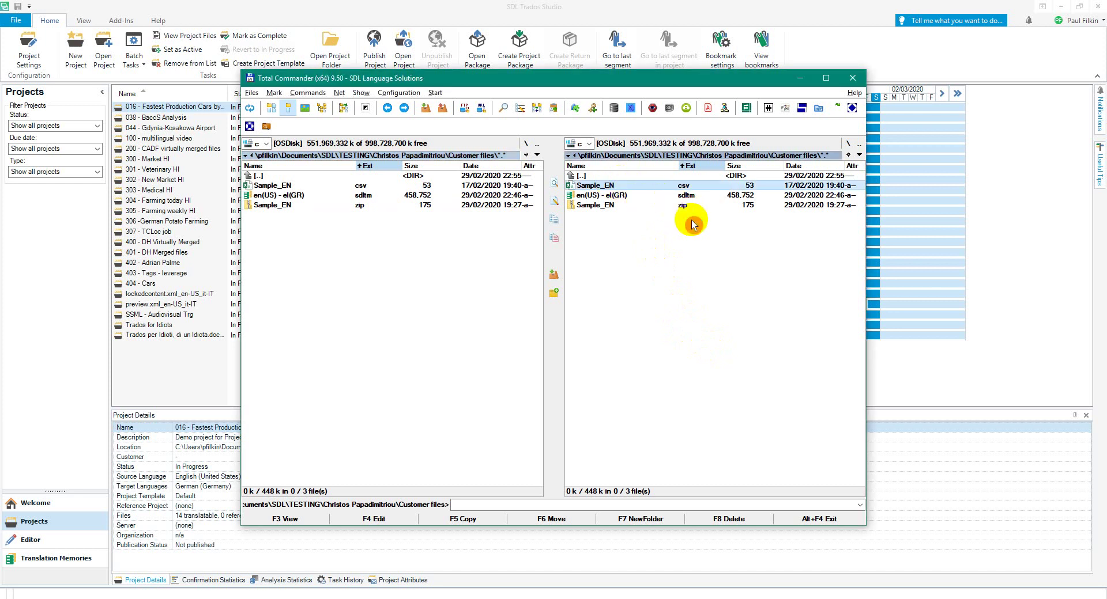
pyautogui.press('F4')
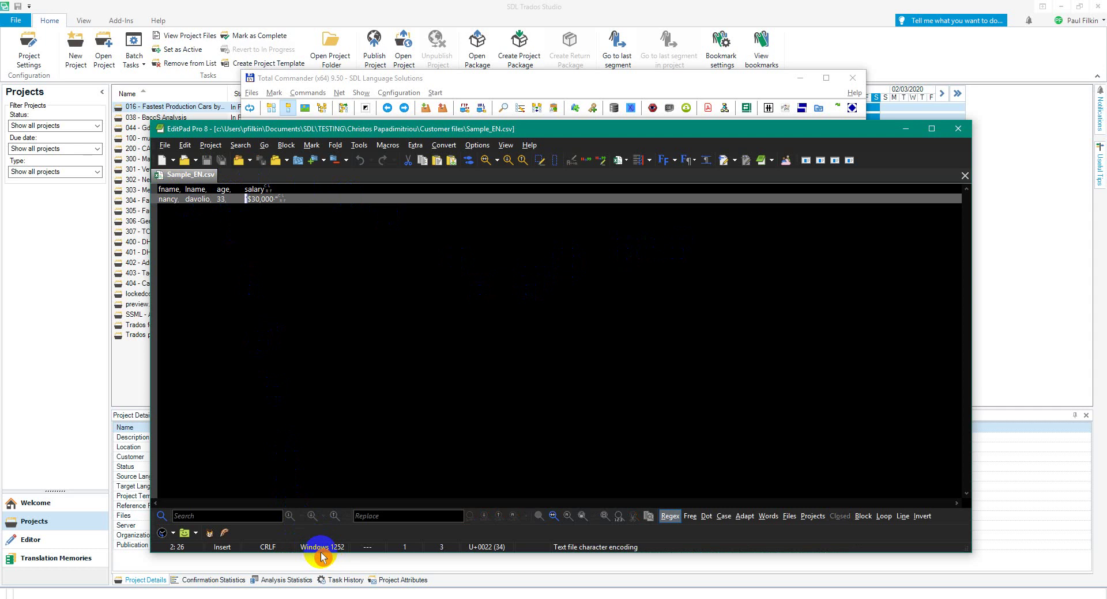
pyautogui.click(955, 130)
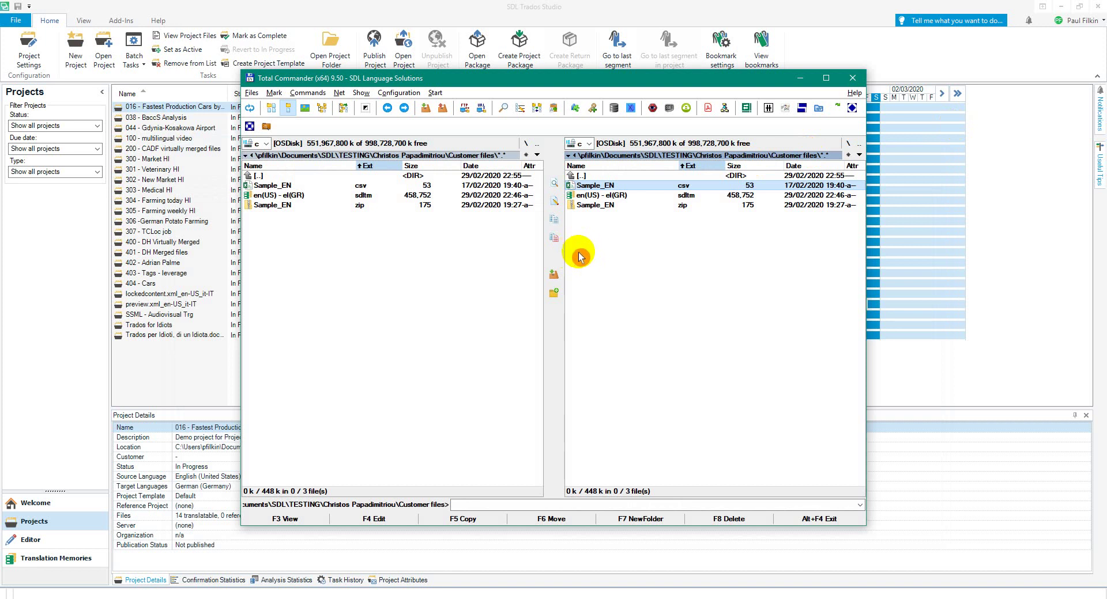
# Launch File Encoding Converter, enlarge its window and add Sample_EN.csv to the file list.
pyautogui.click(268, 129)
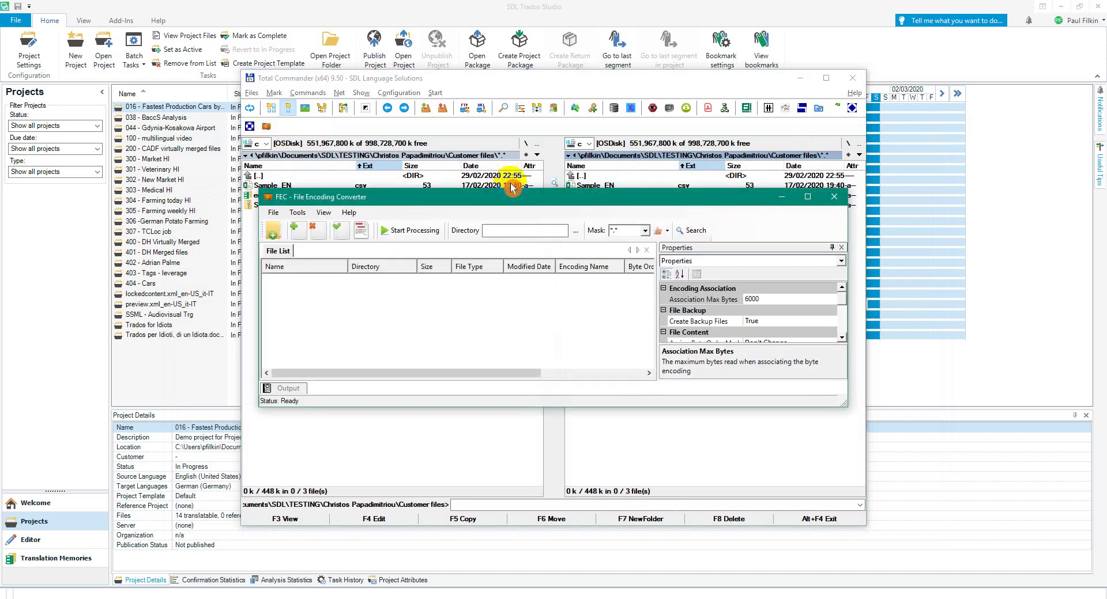
pyautogui.moveTo(513, 189); pyautogui.dragTo(518, 42)
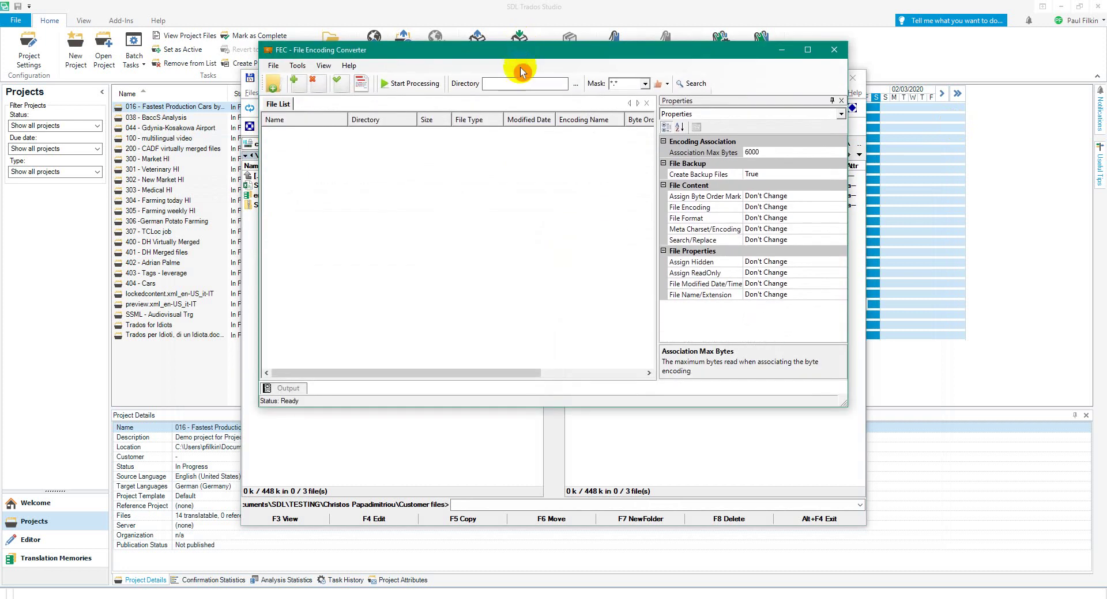
pyautogui.click(296, 85)
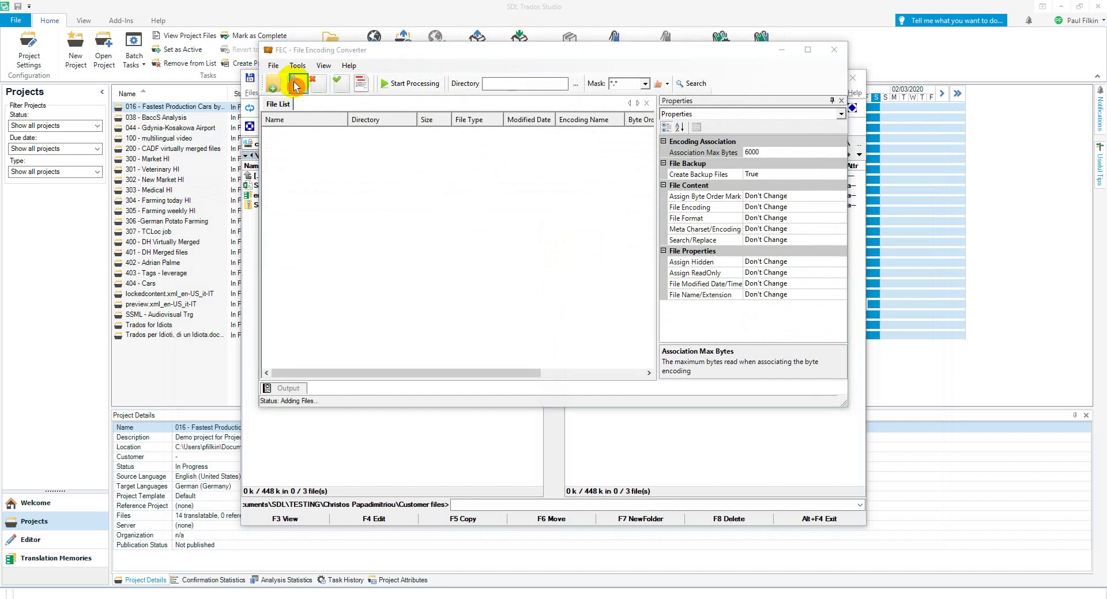
pyautogui.click(460, 170)
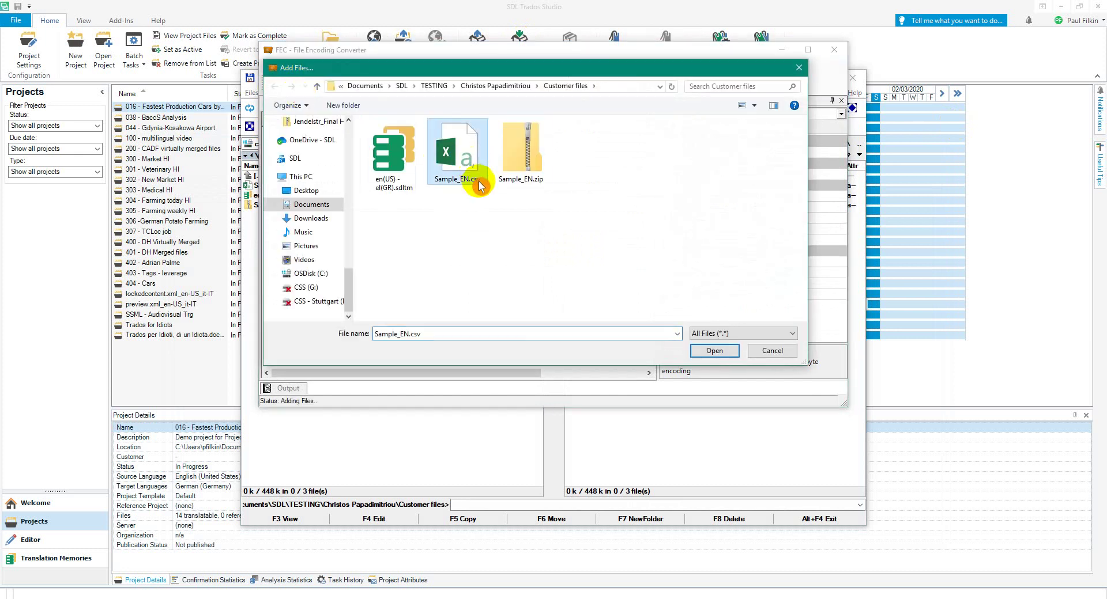
pyautogui.click(714, 352)
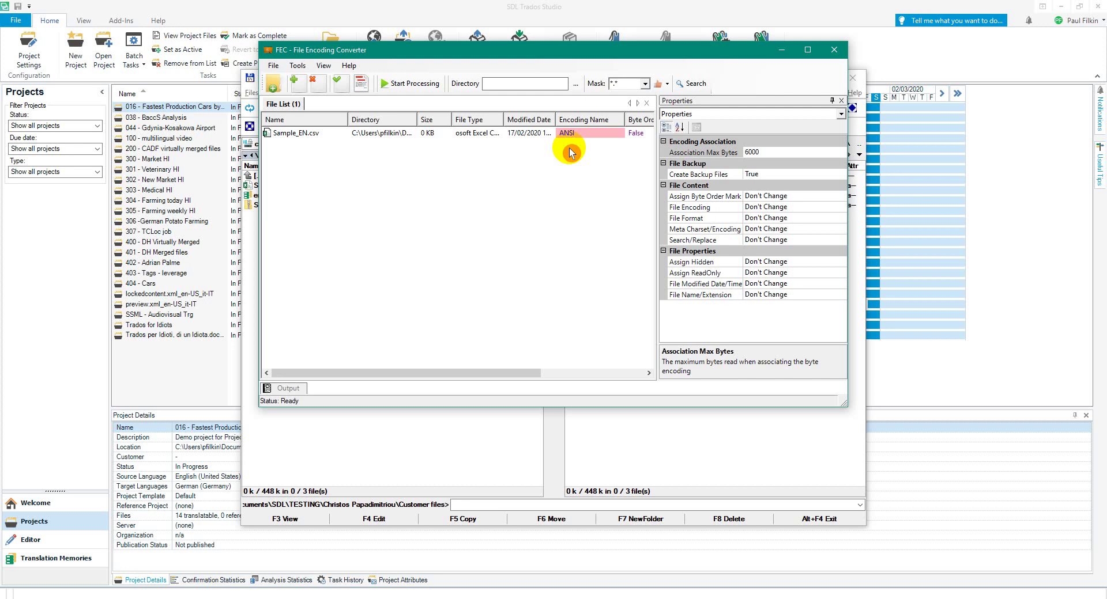
# Associate Unicode (UTF-8) as Sample_EN.csv's encoding in place of ANSI.
pyautogui.doubleClick(583, 135)
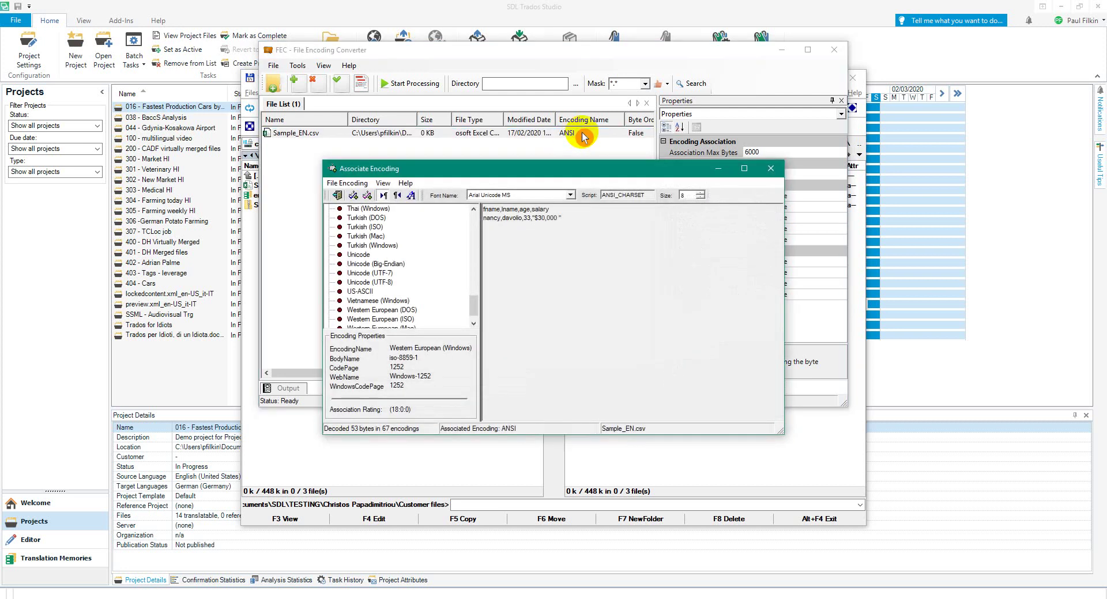
pyautogui.click(387, 283)
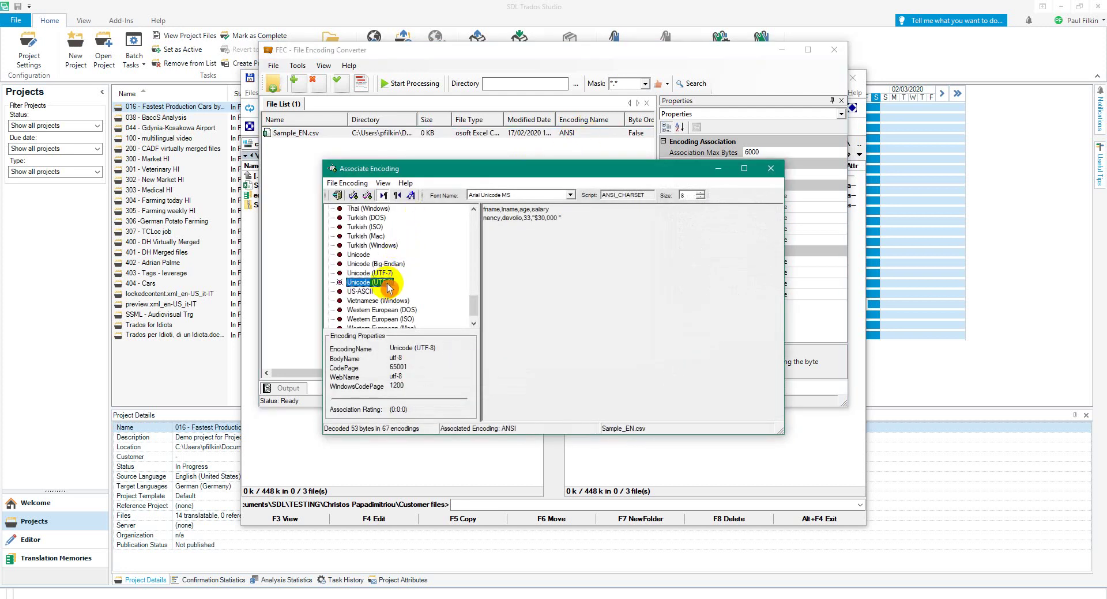
pyautogui.click(338, 184)
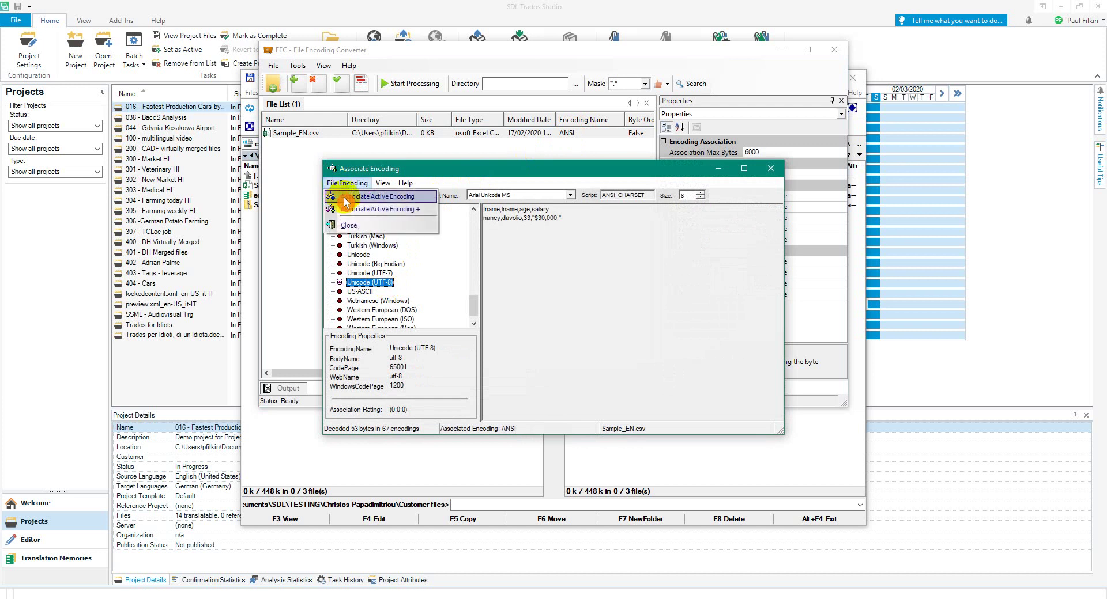
pyautogui.click(345, 197)
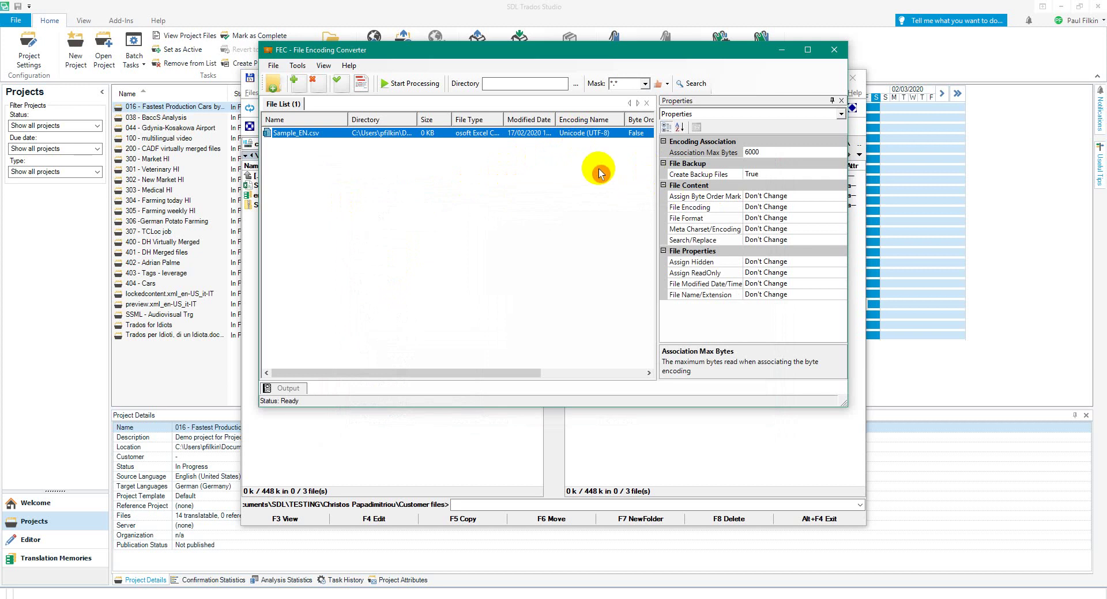
# Set Assign Byte Order Mark to Yes and process Sample_EN.csv with it.
pyautogui.click(792, 196)
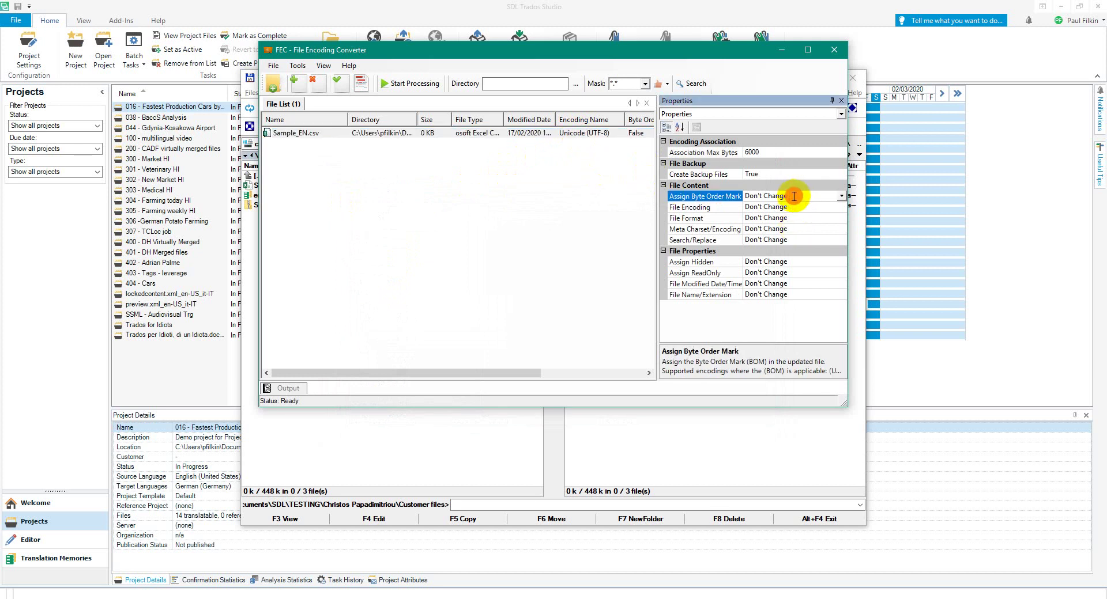
pyautogui.click(830, 196)
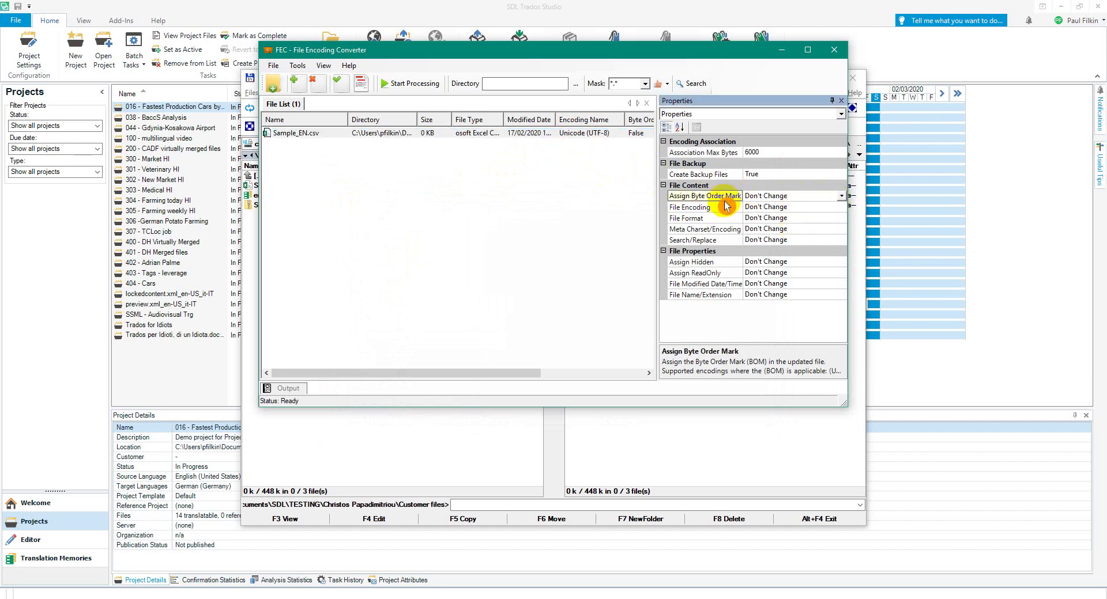
pyautogui.click(843, 197)
pyautogui.click(841, 197)
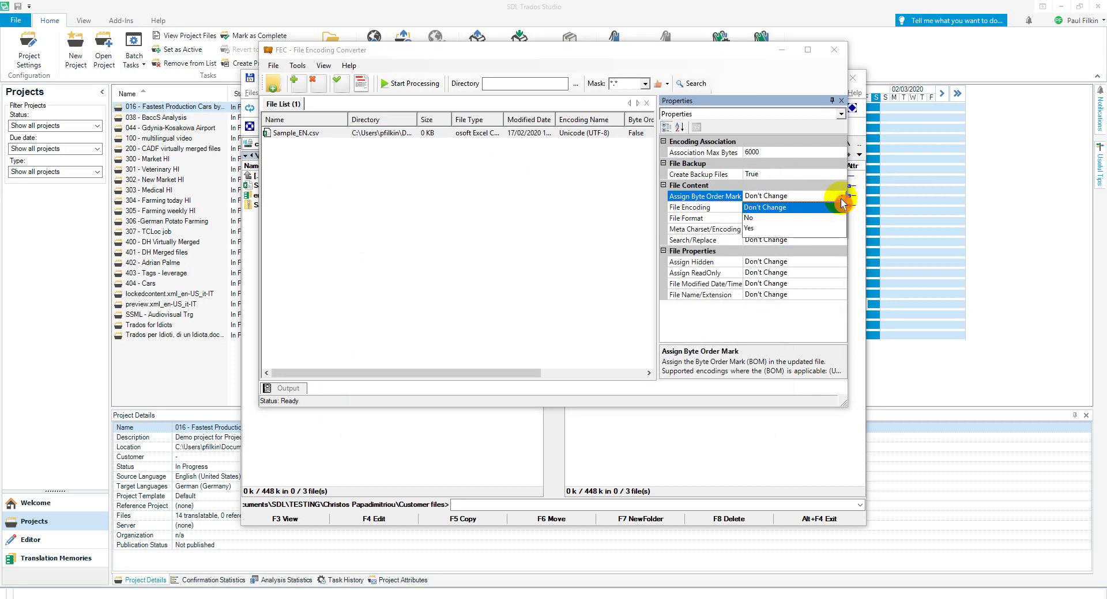
pyautogui.click(753, 230)
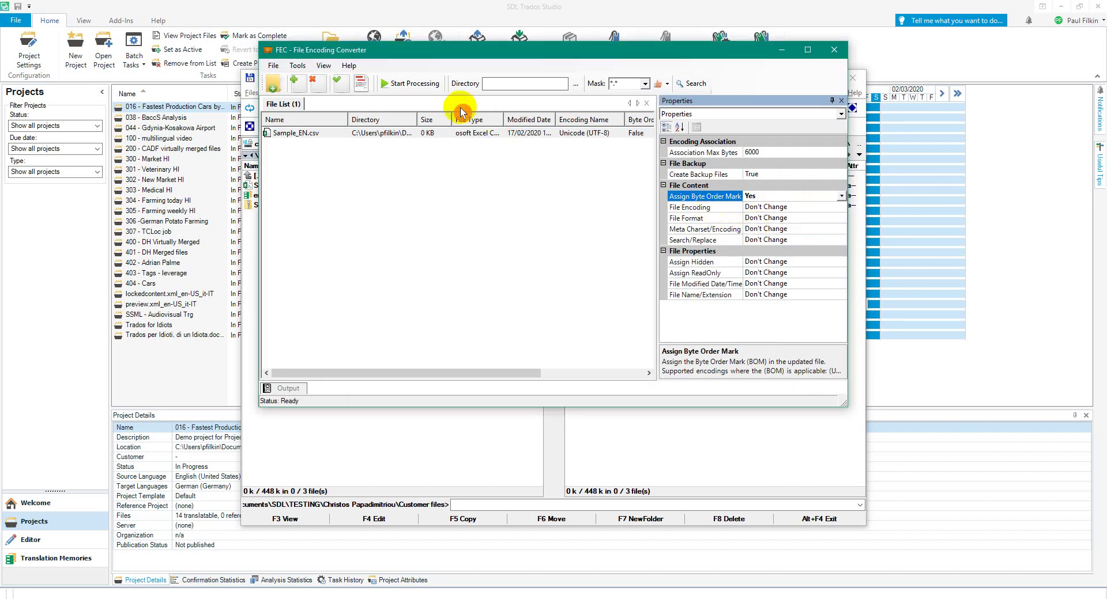
pyautogui.click(392, 84)
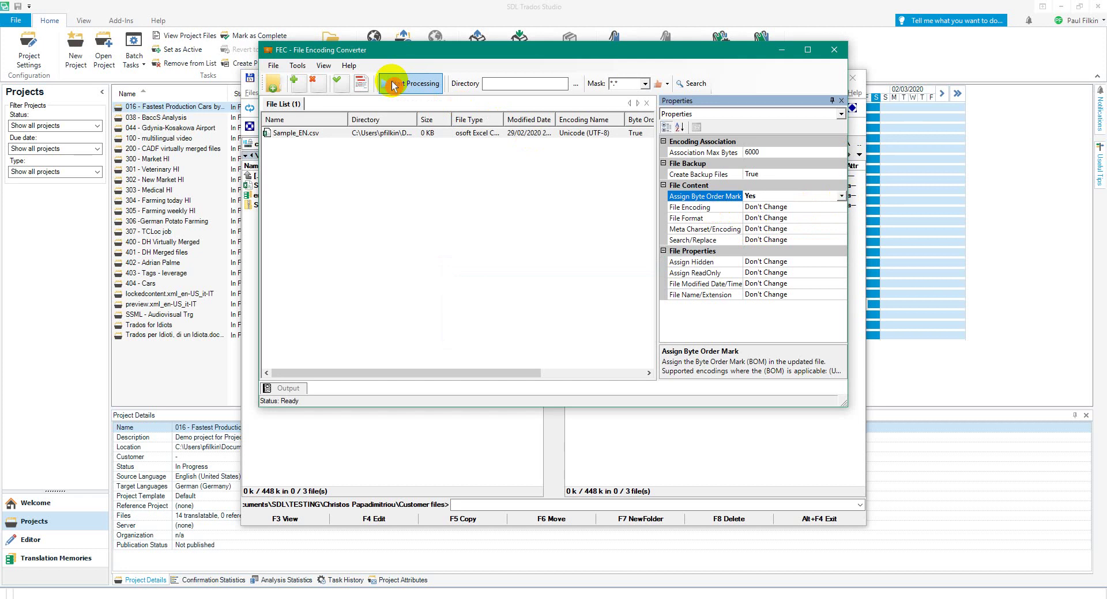
# Close the converter and view the converted Sample_EN.csv in EditPad, confirming UTF-8 with BOM.
pyautogui.click(834, 50)
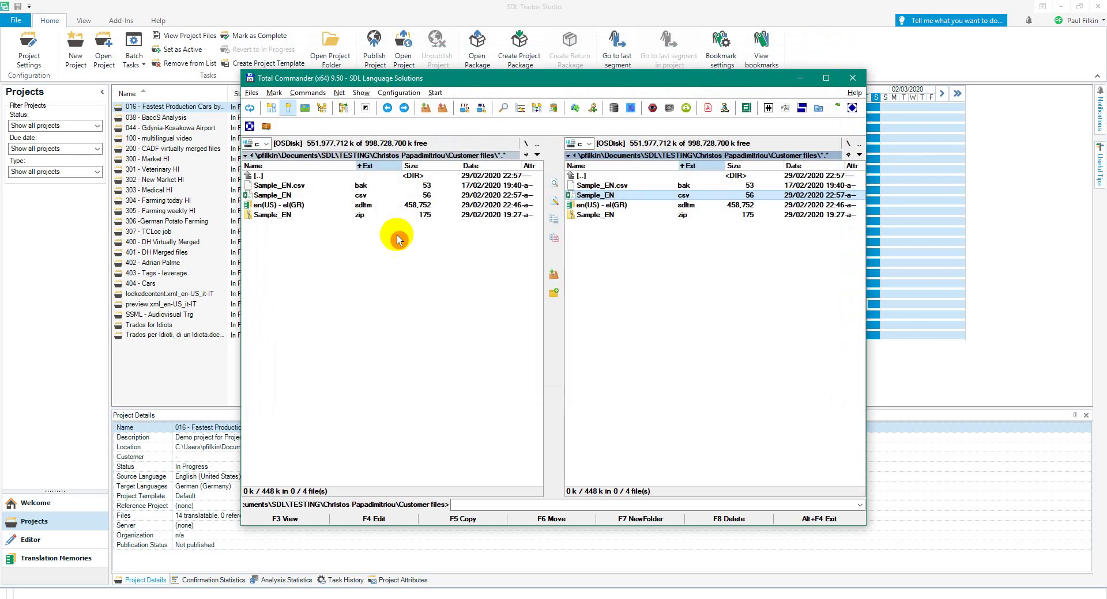
pyautogui.click(359, 189)
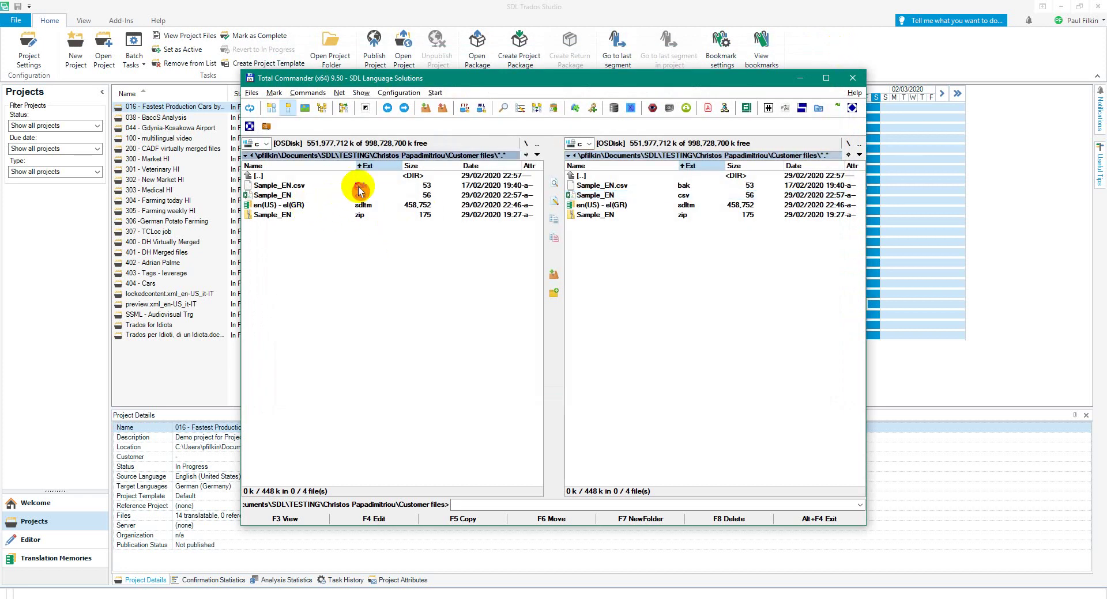
pyautogui.click(292, 196)
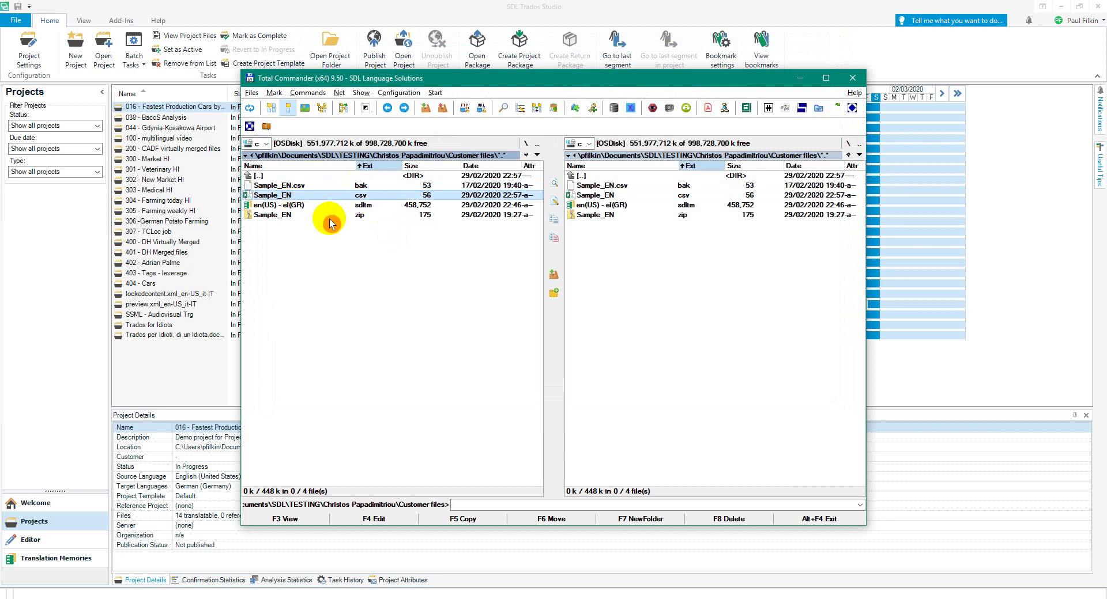
pyautogui.press('F4')
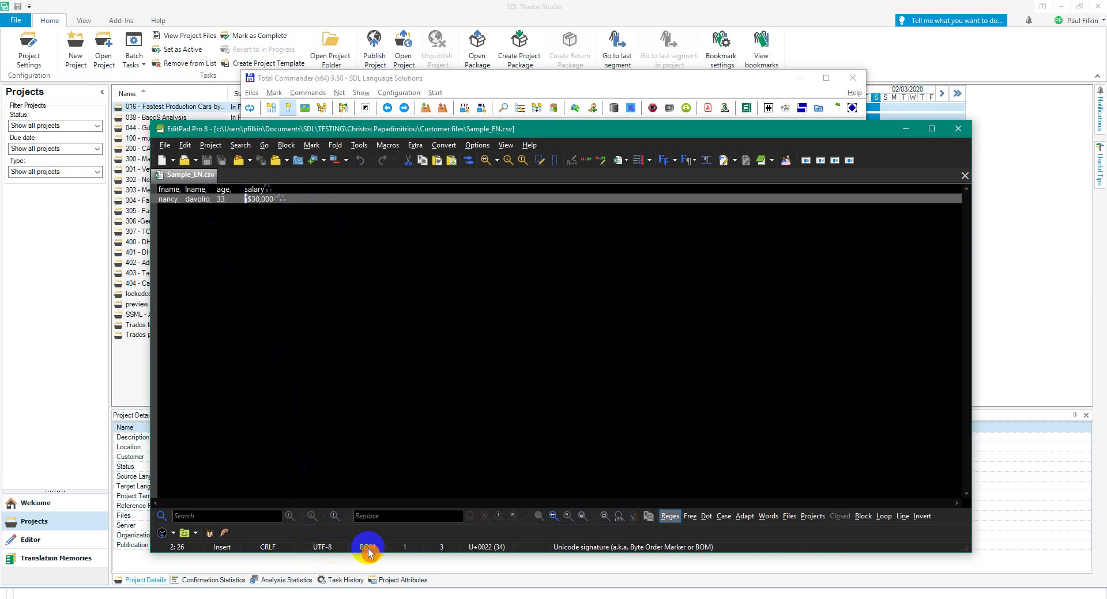
pyautogui.click(958, 135)
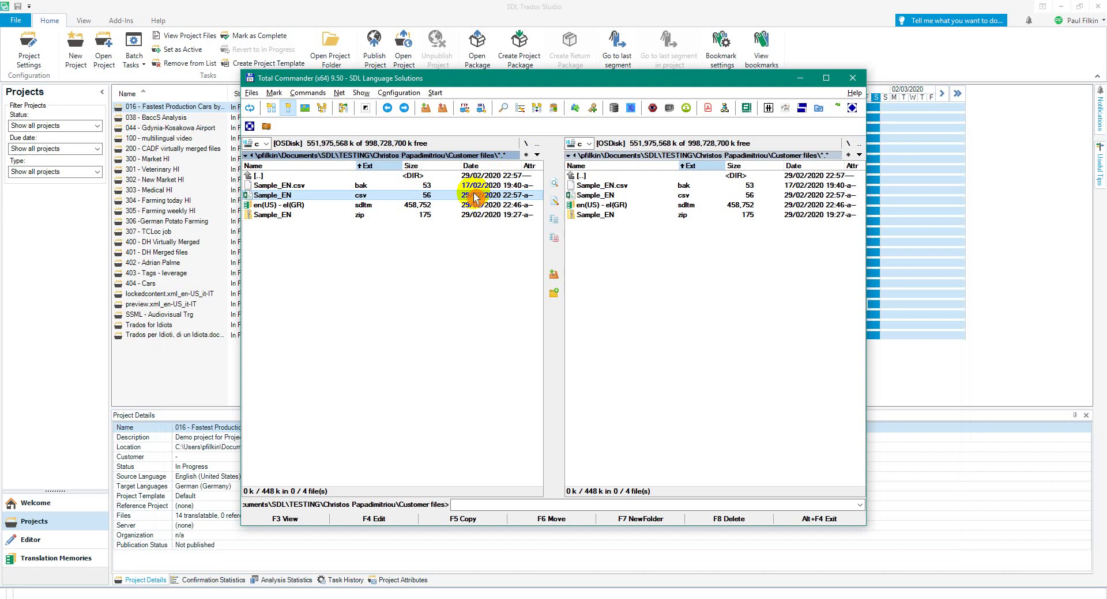
# Open Sample_EN.csv in Trados Studio for en(US)-el(GR) translation, accepting the memory settings.
pyautogui.click(454, 8)
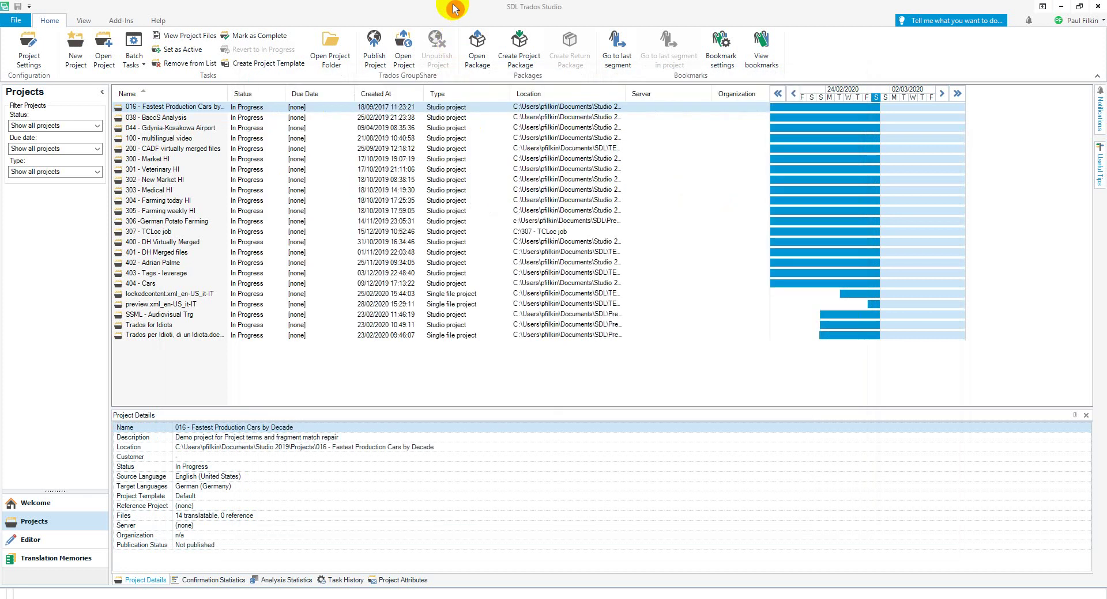
pyautogui.hotkey('ctrl', 'shift', 'o')
pyautogui.write('c:\\Users\\pfilkin\\Documents\\SDL\\TESTING\\Christos Papadimitriou\\Customer files\\Sample_EN.csv')
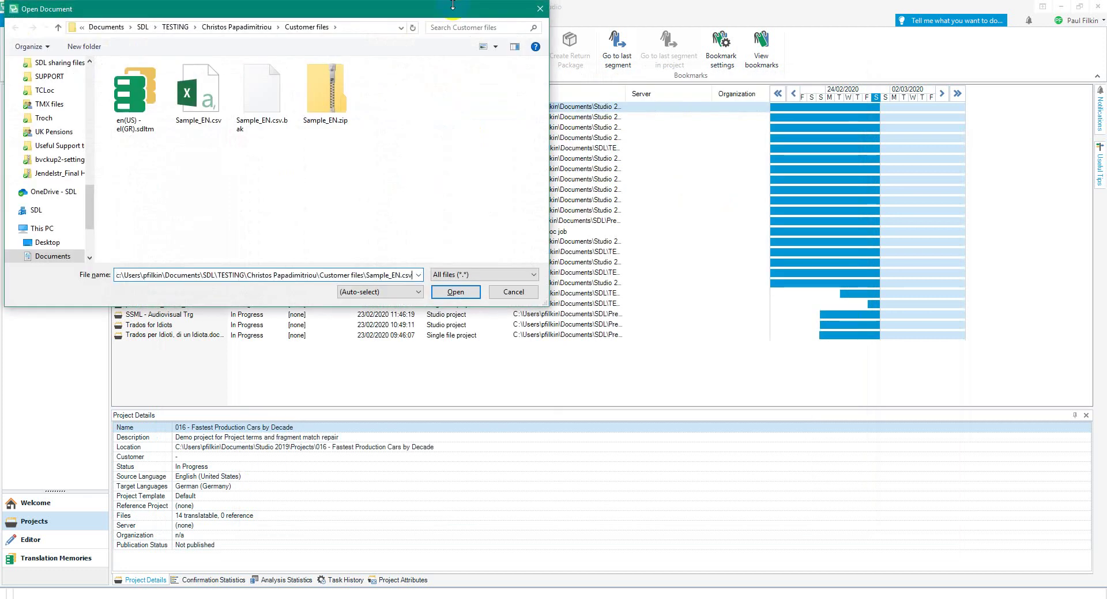
pyautogui.press('Return')
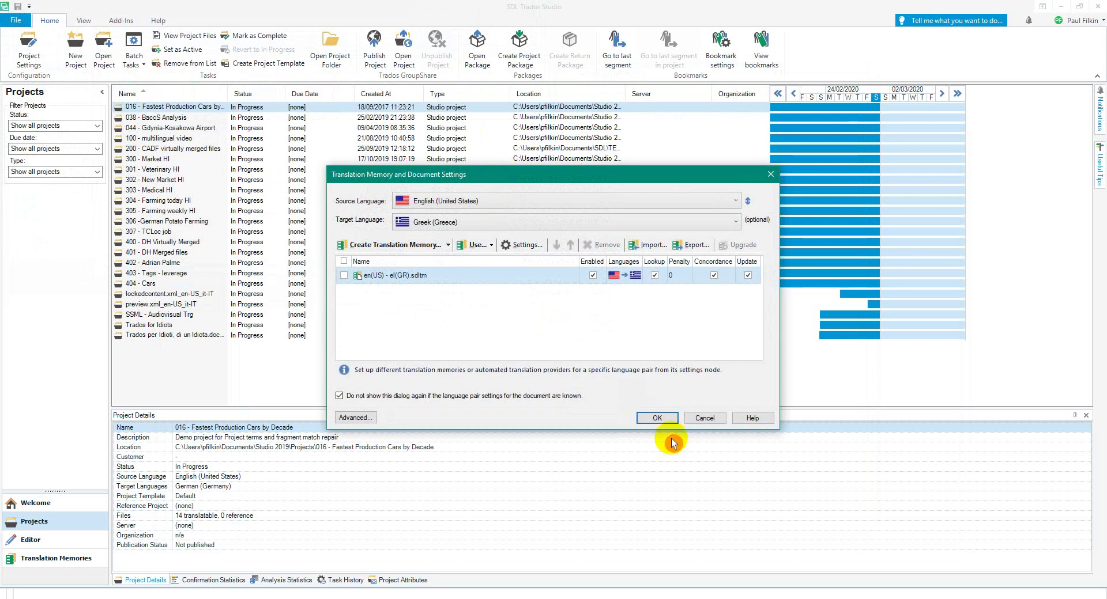
pyautogui.click(656, 421)
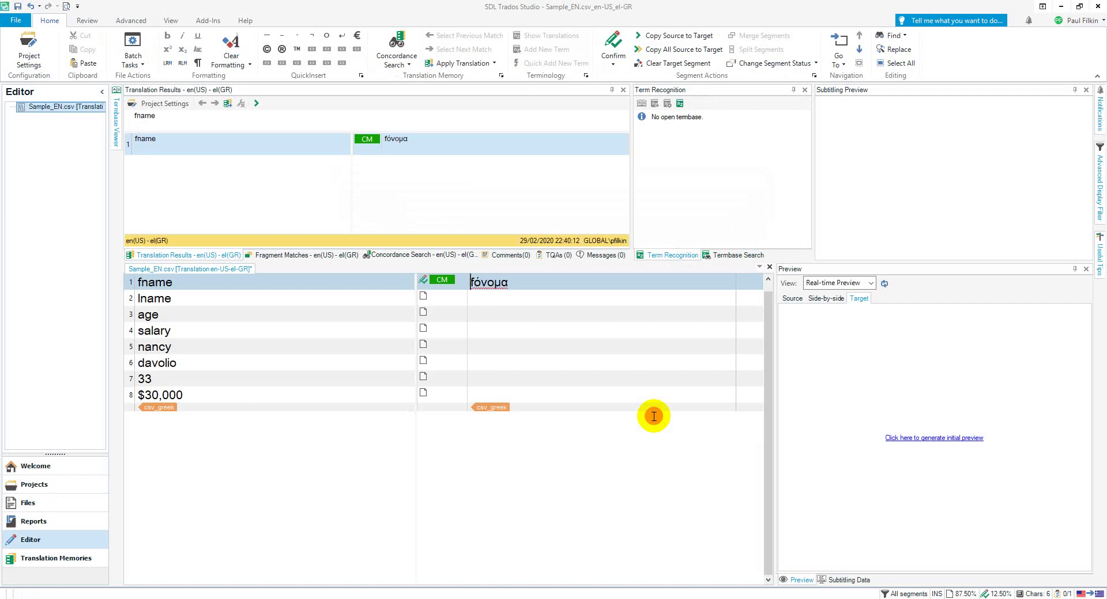
# Confirm all eight segments with their Greek memory matches, through 30.000$ for $30,000.
pyautogui.hotkey('ctrl', 'Return')
pyautogui.hotkey('ctrl', 'Return')
pyautogui.hotkey('ctrl', 'Return')
pyautogui.hotkey('ctrl', 'Return')
pyautogui.hotkey('ctrl', 'Return')
pyautogui.hotkey('ctrl', 'Return')
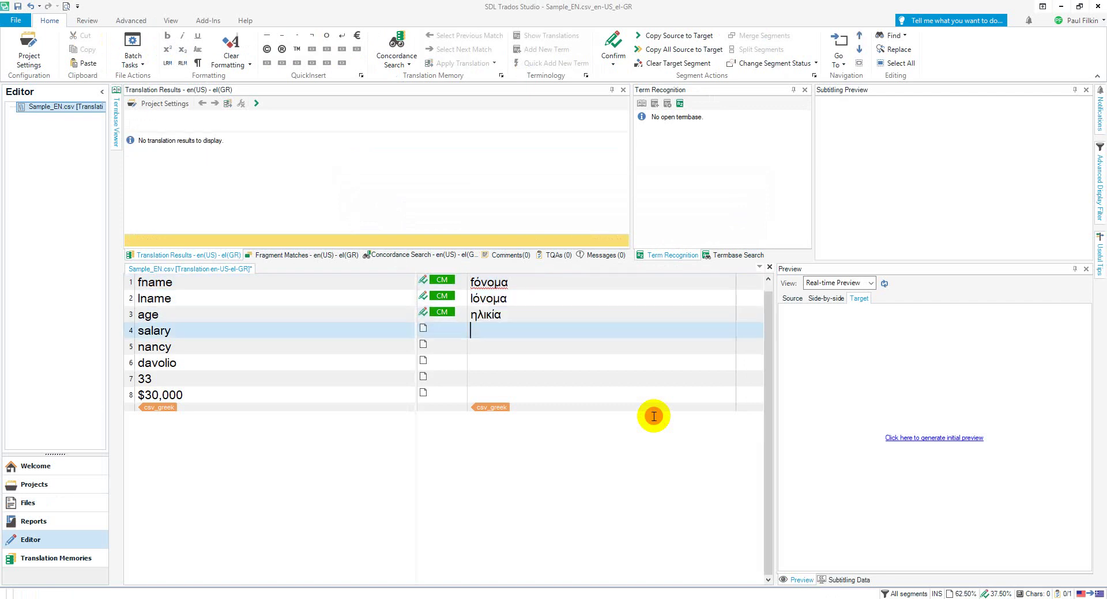
pyautogui.hotkey('ctrl', 'Return')
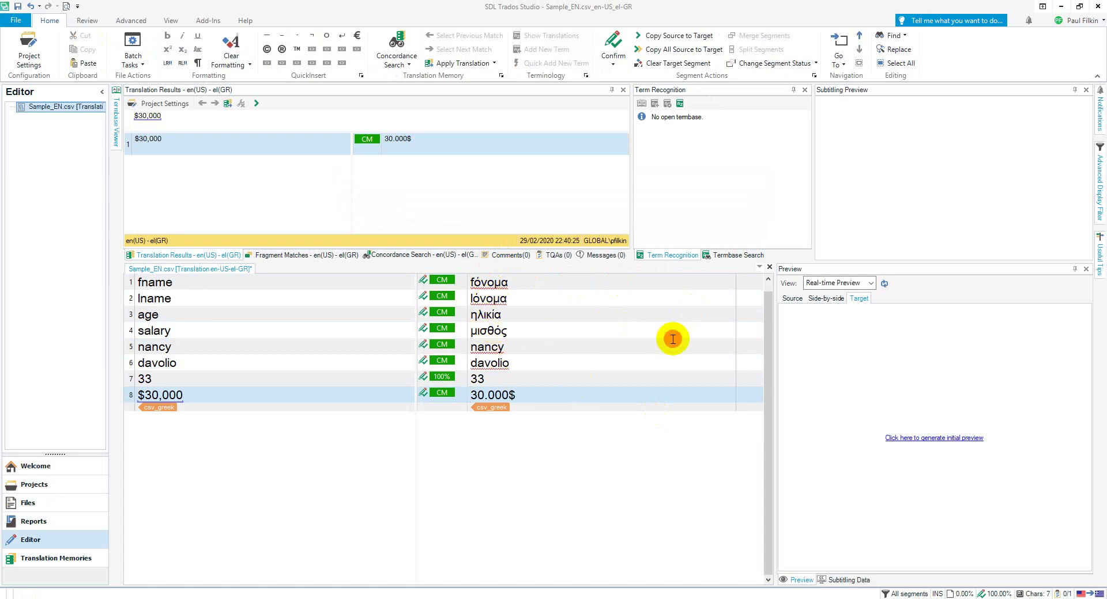
# Save the target file under the new name t_Sample_EN.csv via Save Target As.
pyautogui.hotkey('shift', 'F12')
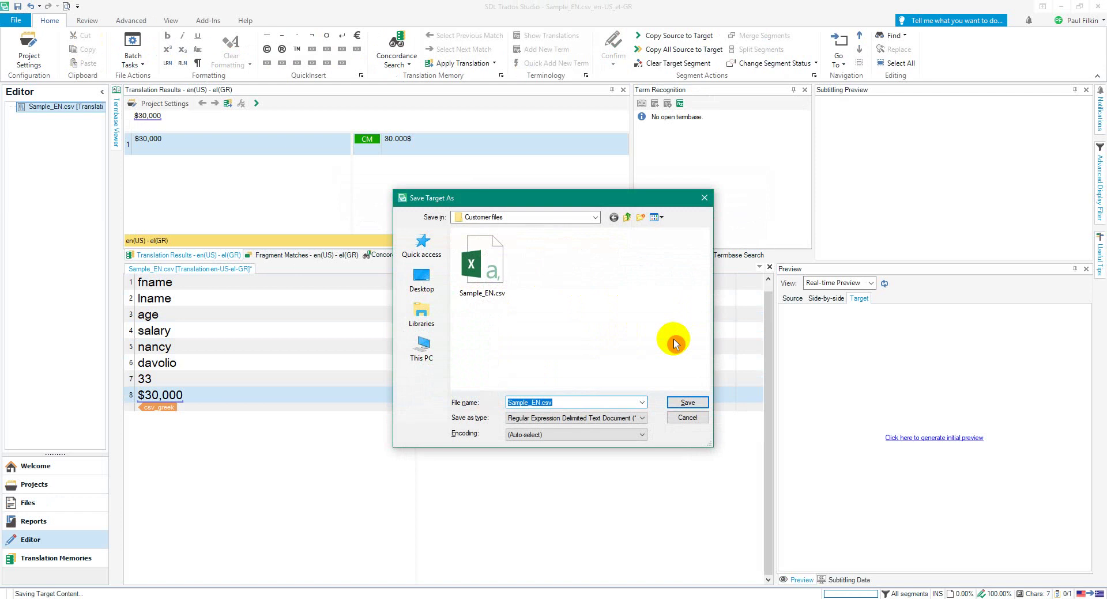
pyautogui.click(507, 402)
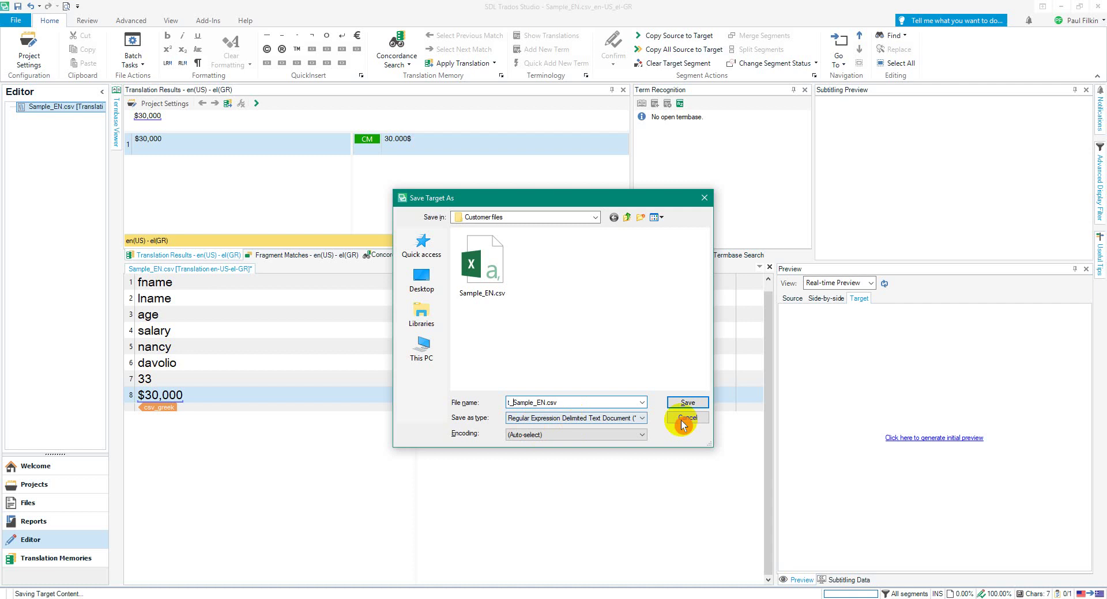
pyautogui.click(688, 402)
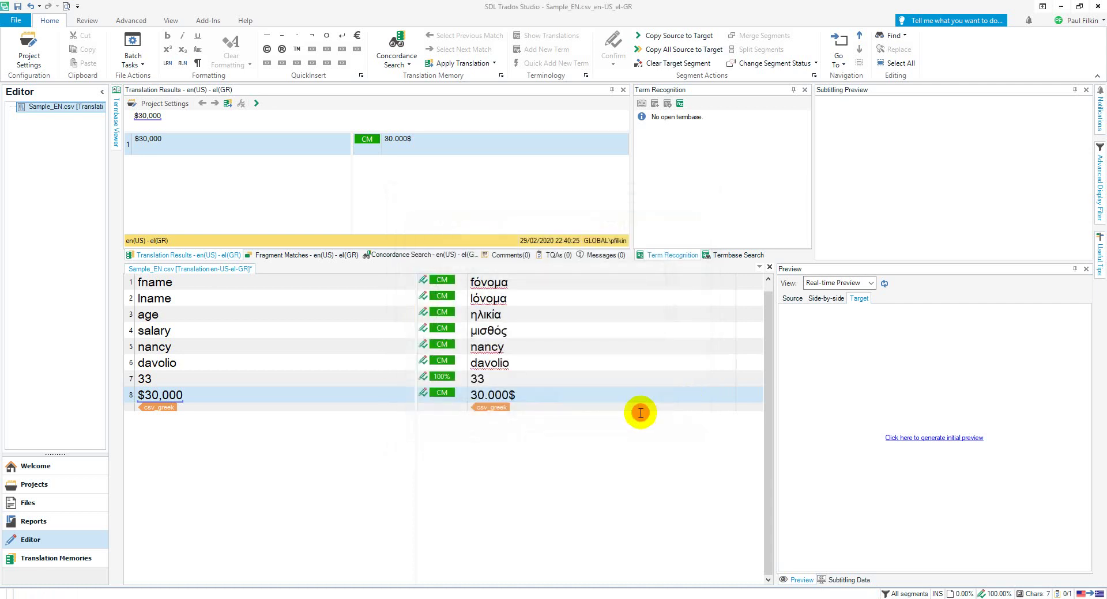
# Open t_Sample_EN.csv from Total Commander in EditPad Pro to check its UTF-8 BOM Greek text.
pyautogui.click(402, 598)
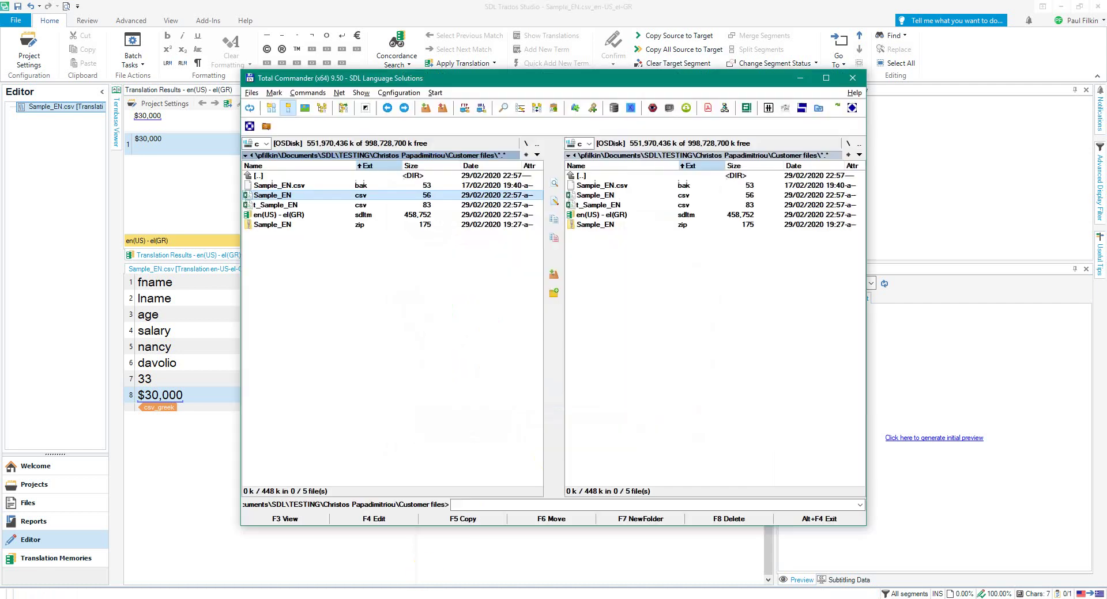
pyautogui.click(608, 205)
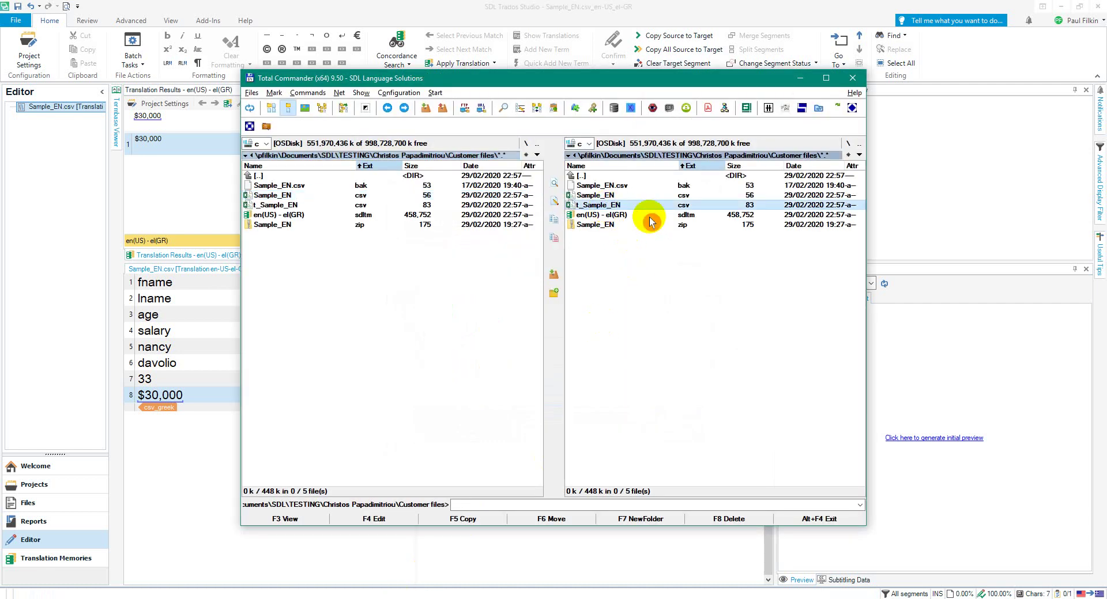
pyautogui.press('F4')
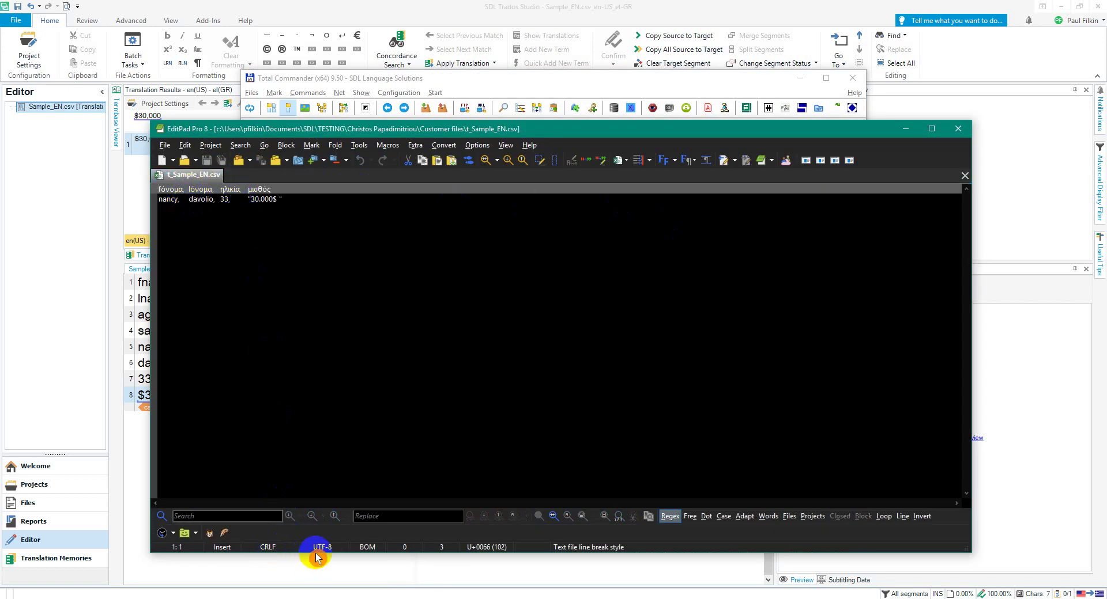
# Close EditPad, check t_Sample_EN.csv's Greek headers and 30.000$ in Excel, then close Excel.
pyautogui.click(958, 129)
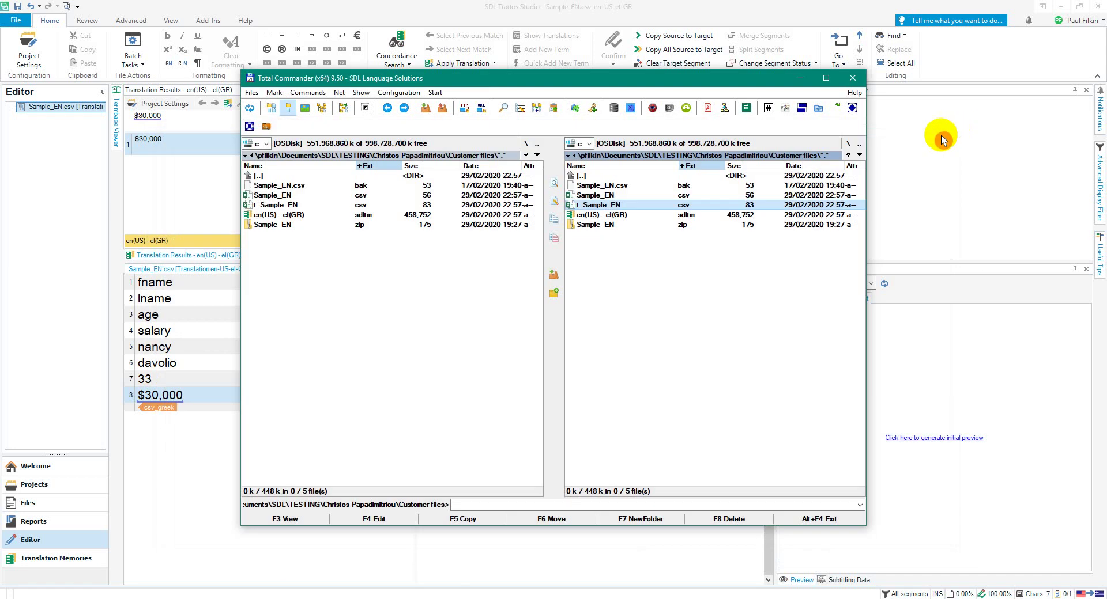
pyautogui.doubleClick(630, 215)
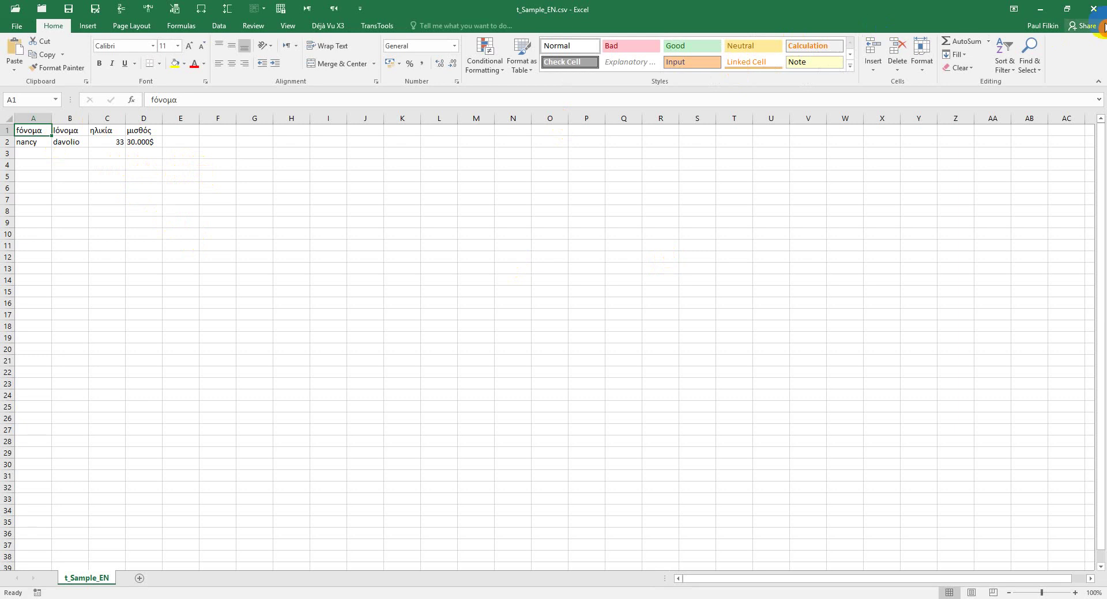
pyautogui.click(1094, 9)
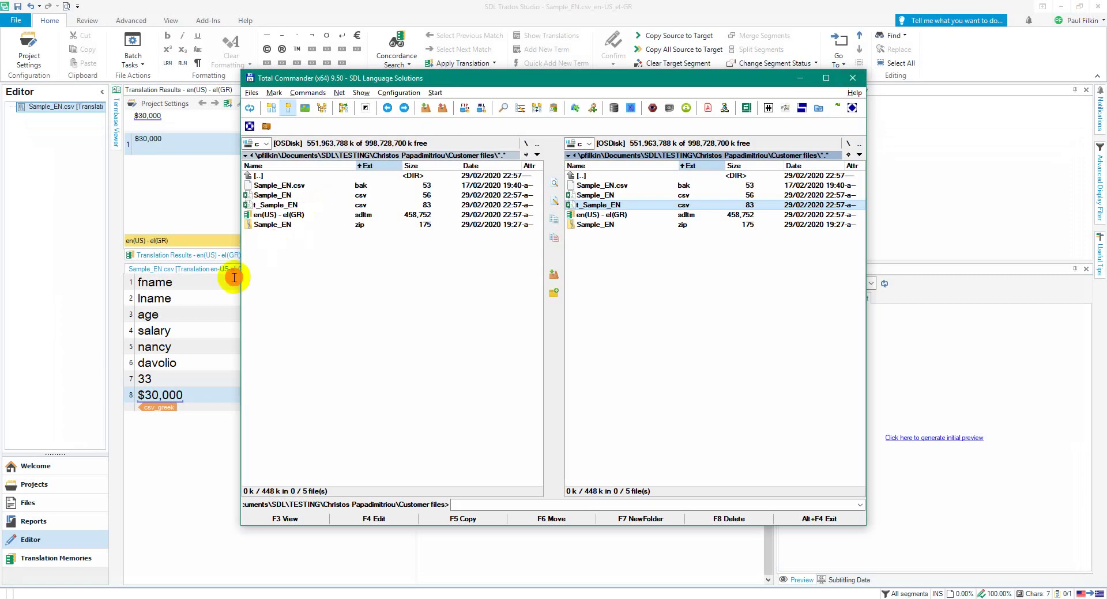
# Bring Trados Studio forward and close the Greek Sample_EN.csv document, triggering the save-changes warning.
pyautogui.click(189, 474)
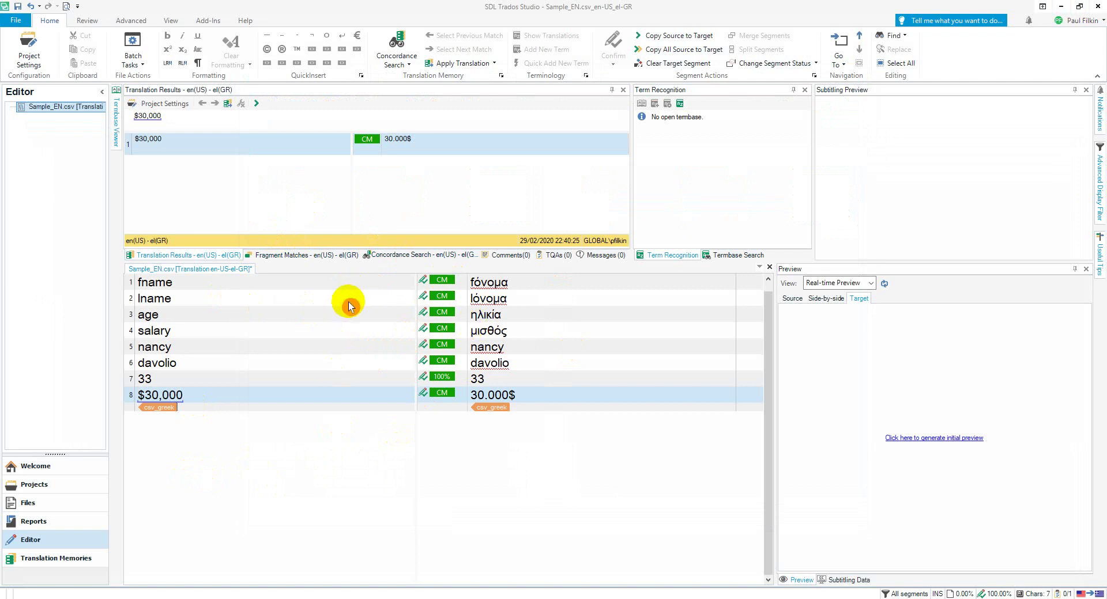
pyautogui.click(769, 267)
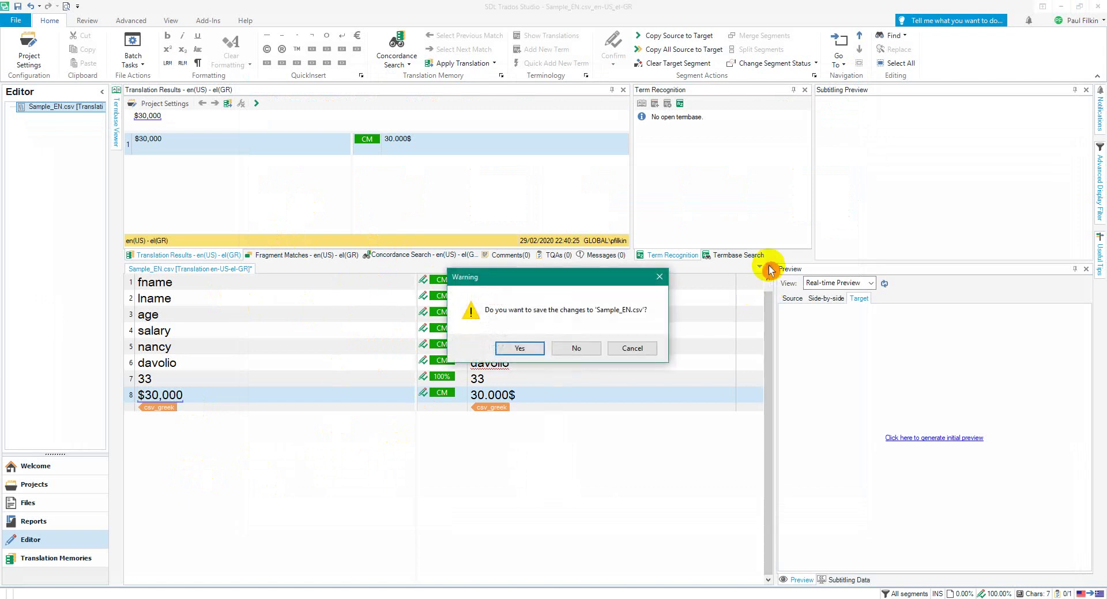
# Discard changes to Sample_EN.csv, check the Regular Expression Delimited Text new-type option, then open csv_greek.
pyautogui.click(578, 350)
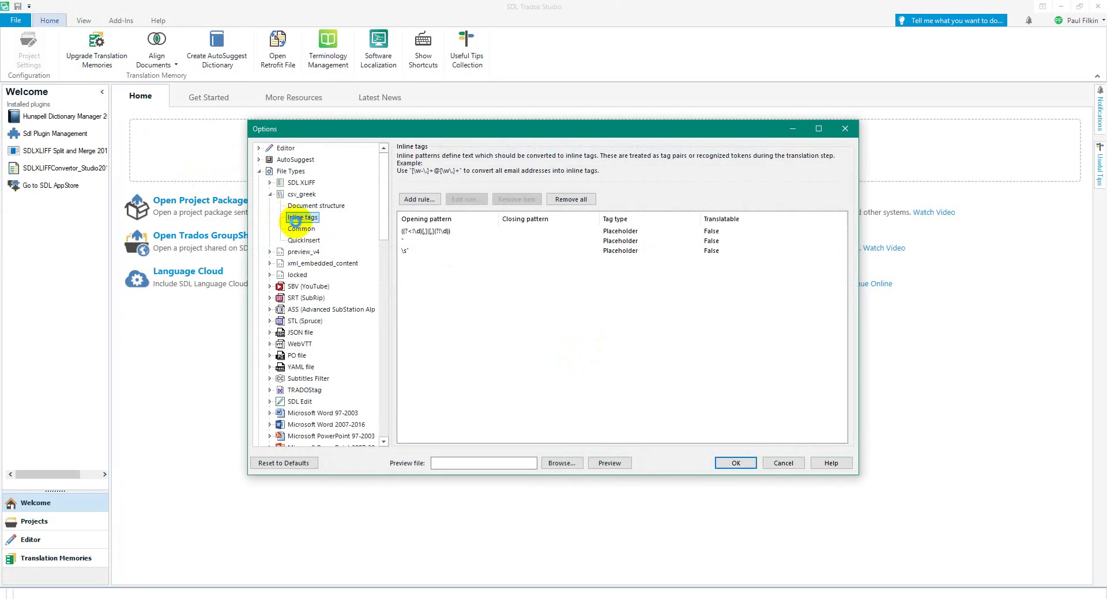
pyautogui.click(290, 170)
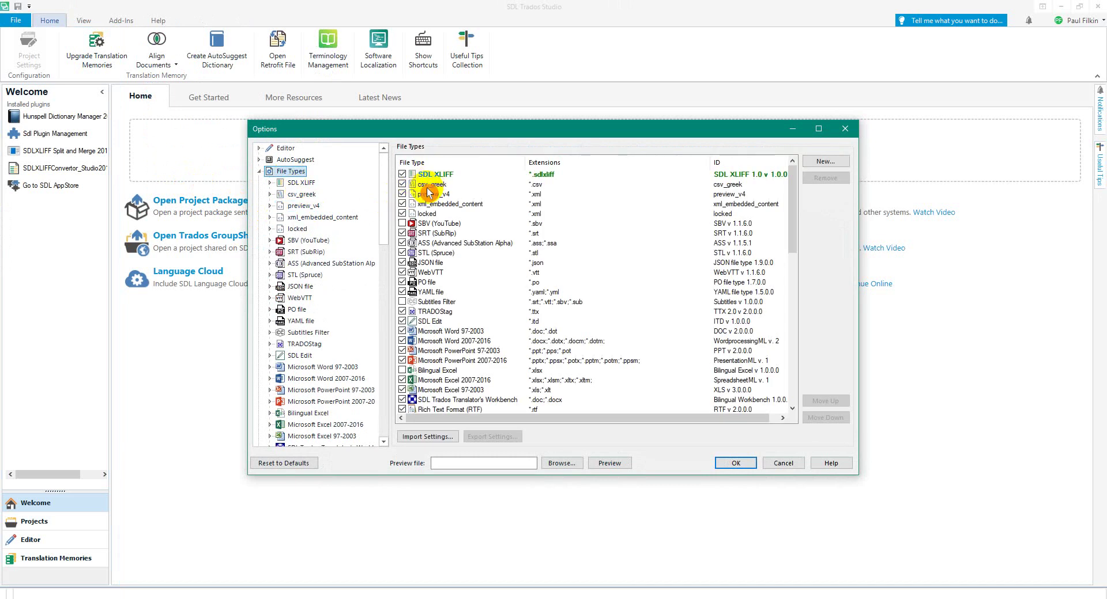
pyautogui.click(825, 161)
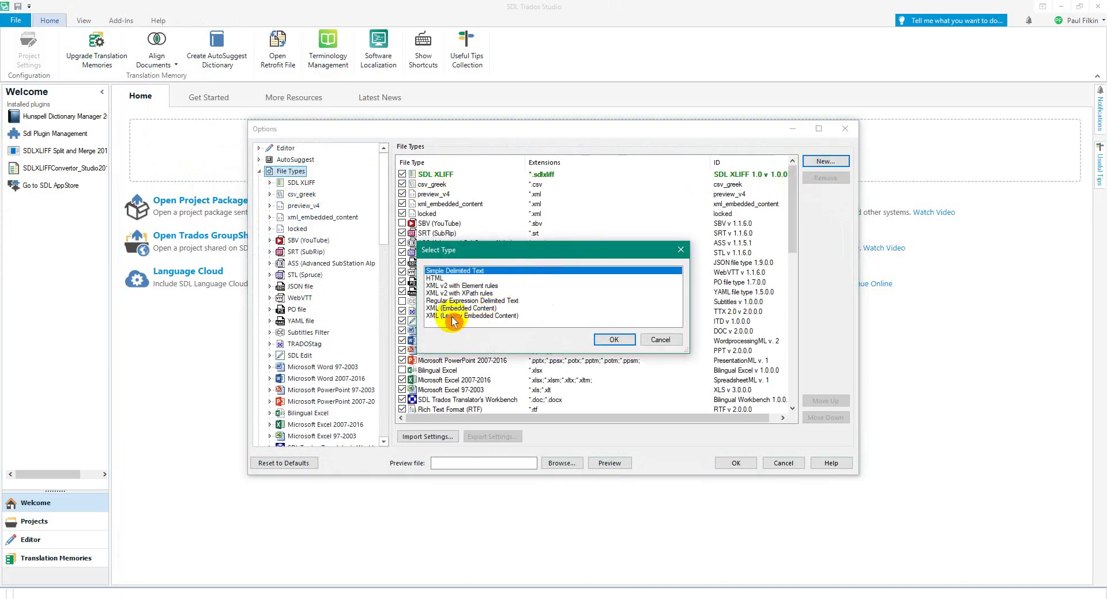
pyautogui.click(456, 301)
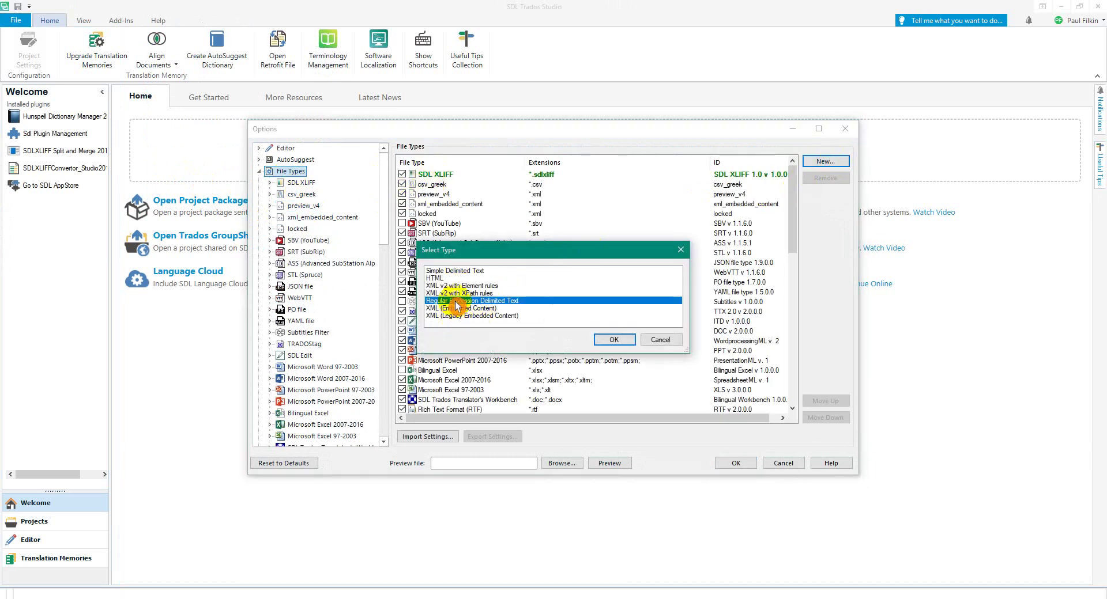
pyautogui.click(663, 339)
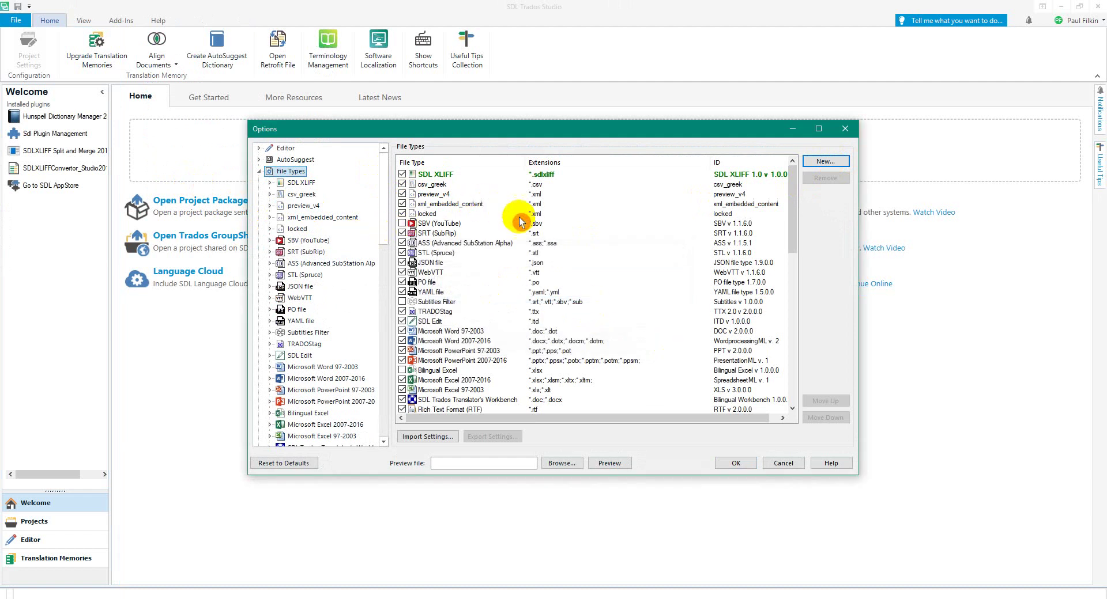
pyautogui.doubleClick(291, 195)
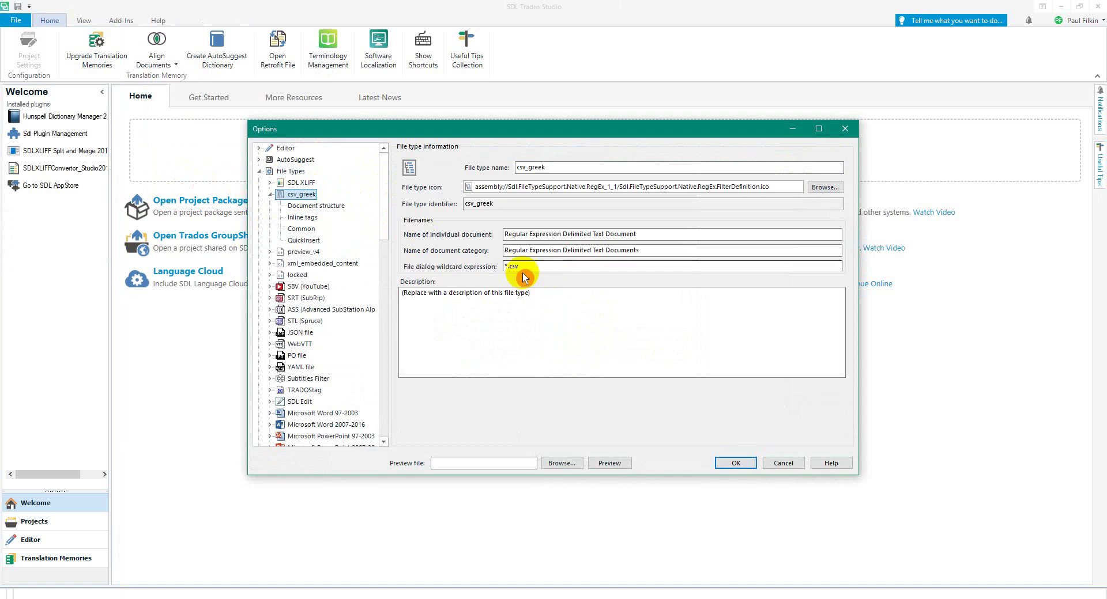
# Review csv_greek's Document structure, then open its first Placeholder inline tag rule for editing.
pyautogui.click(317, 208)
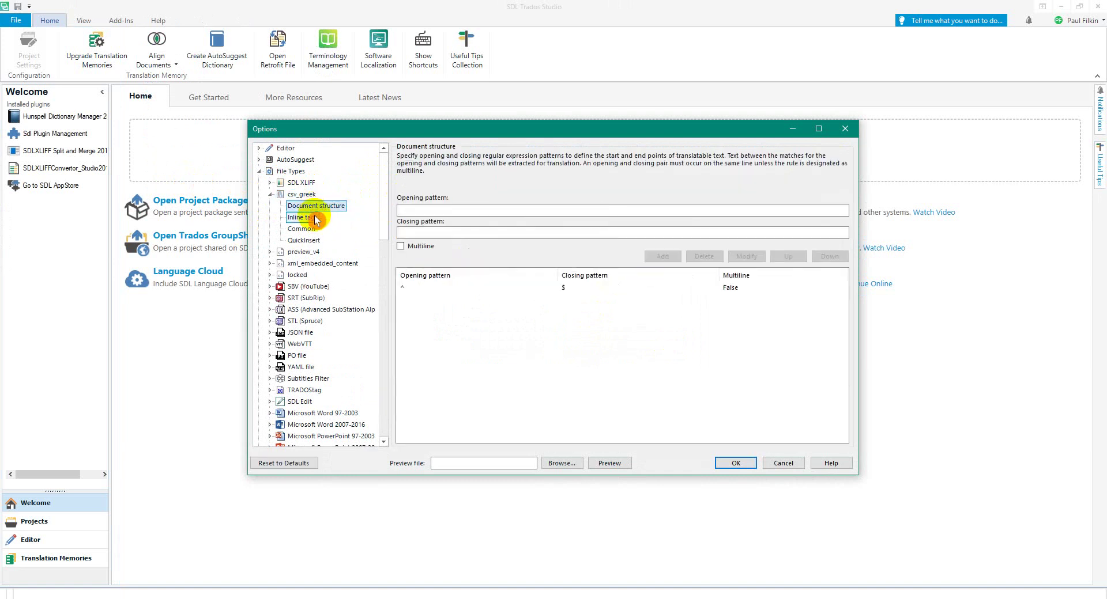
pyautogui.click(311, 217)
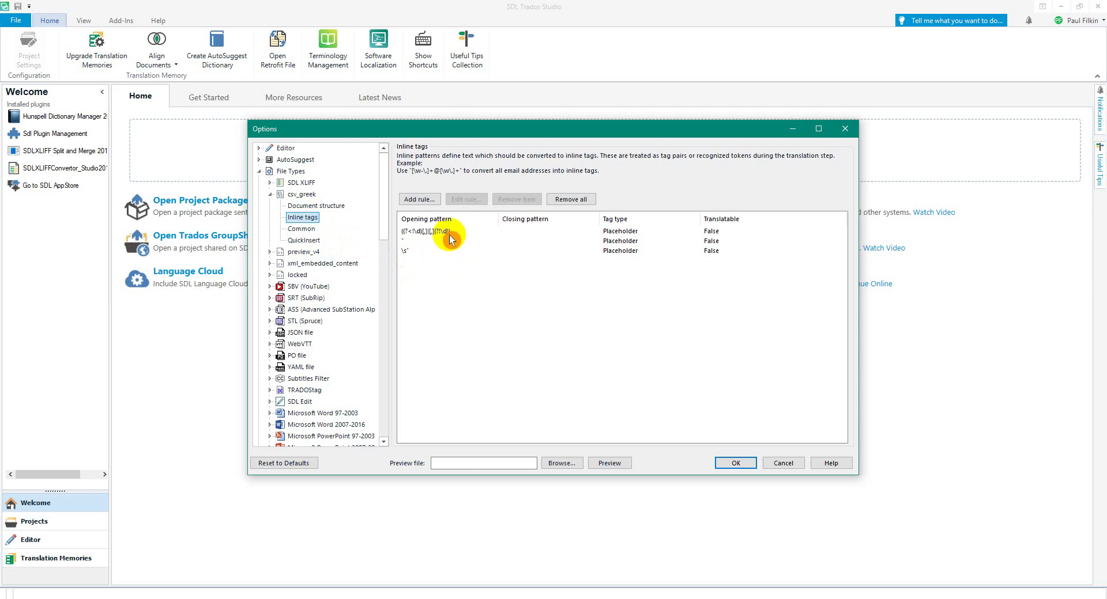
pyautogui.click(452, 232)
pyautogui.click(466, 200)
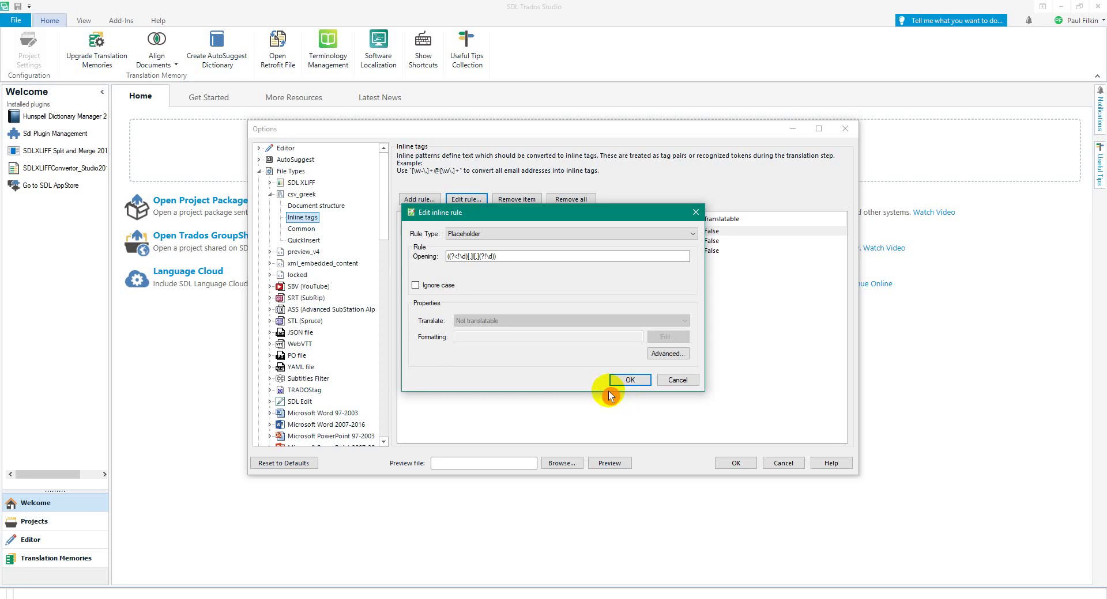
# Confirm the first inline rule's advanced tag behaviour is Exclude and close the rule editor.
pyautogui.click(669, 358)
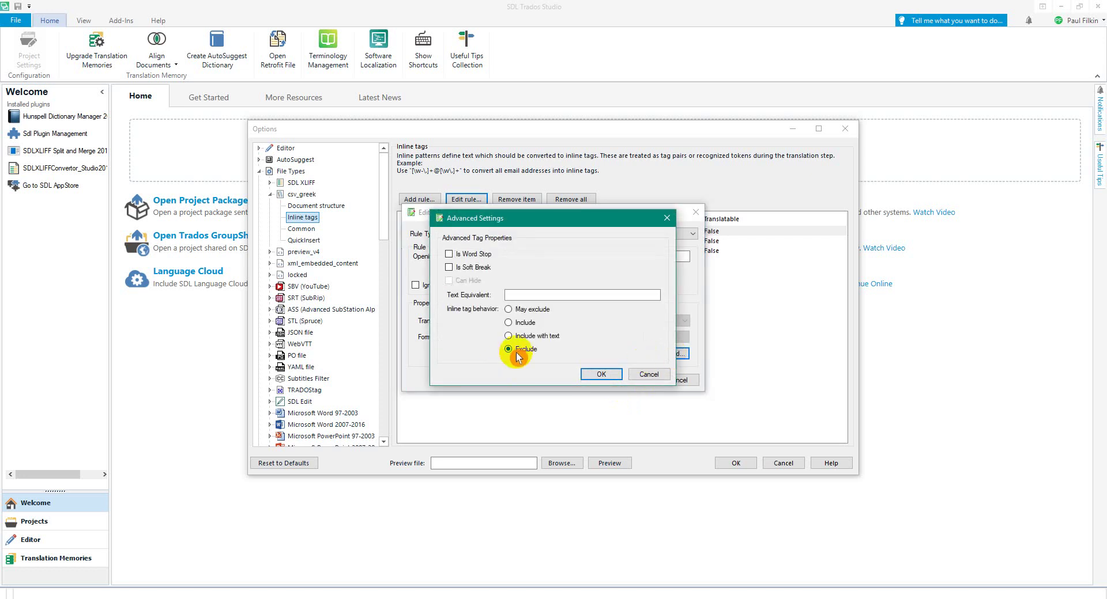
pyautogui.click(649, 375)
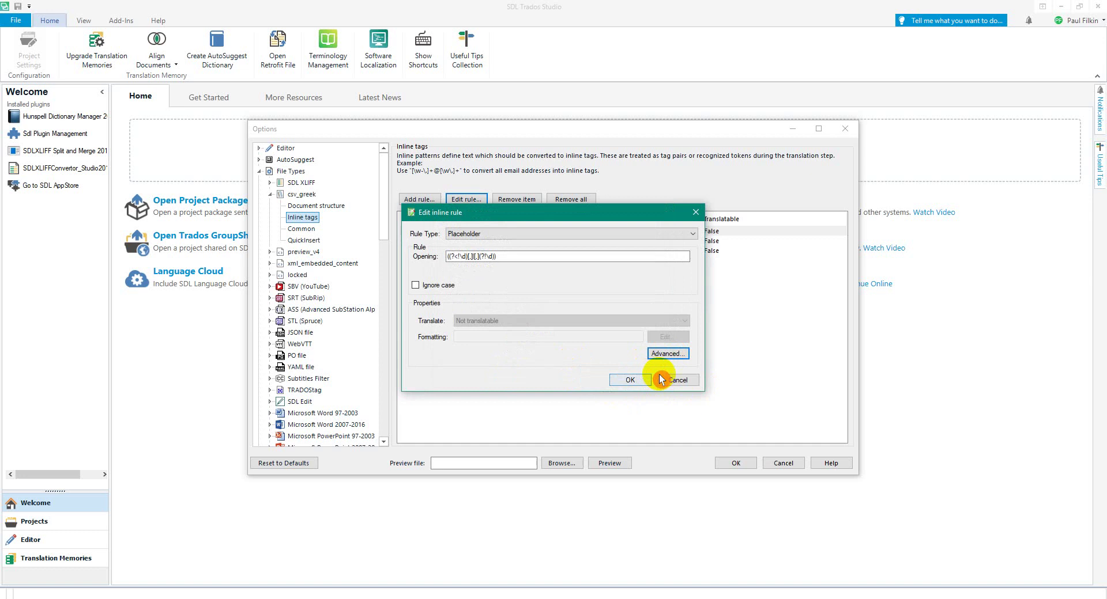
pyautogui.click(630, 381)
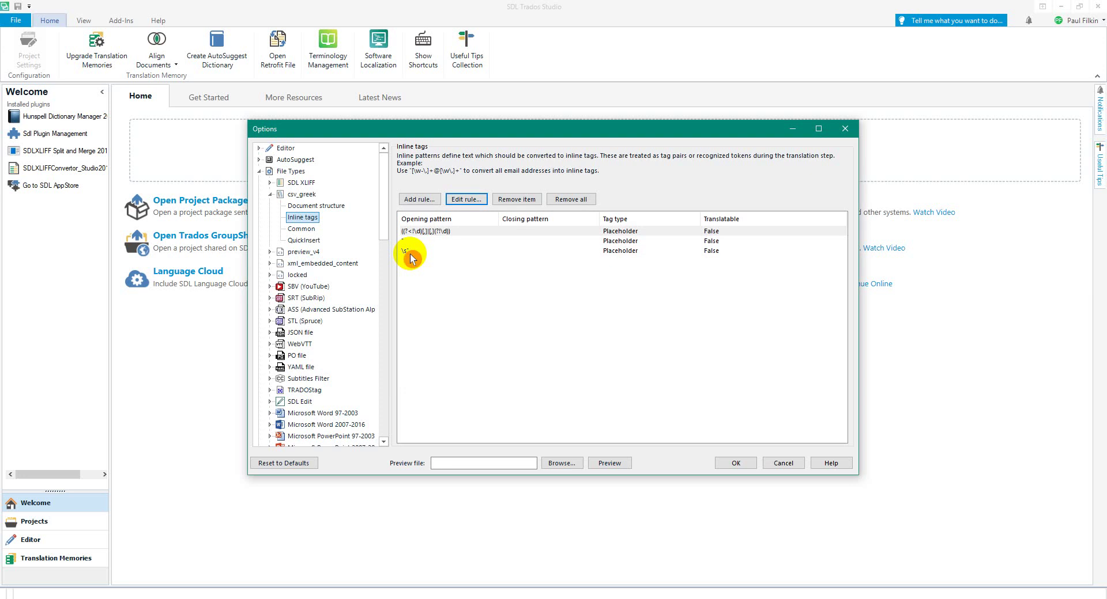
# Set Sample_EN.csv as csv_greek's preview file, preview its eight segments, and close the preview.
pyautogui.click(562, 463)
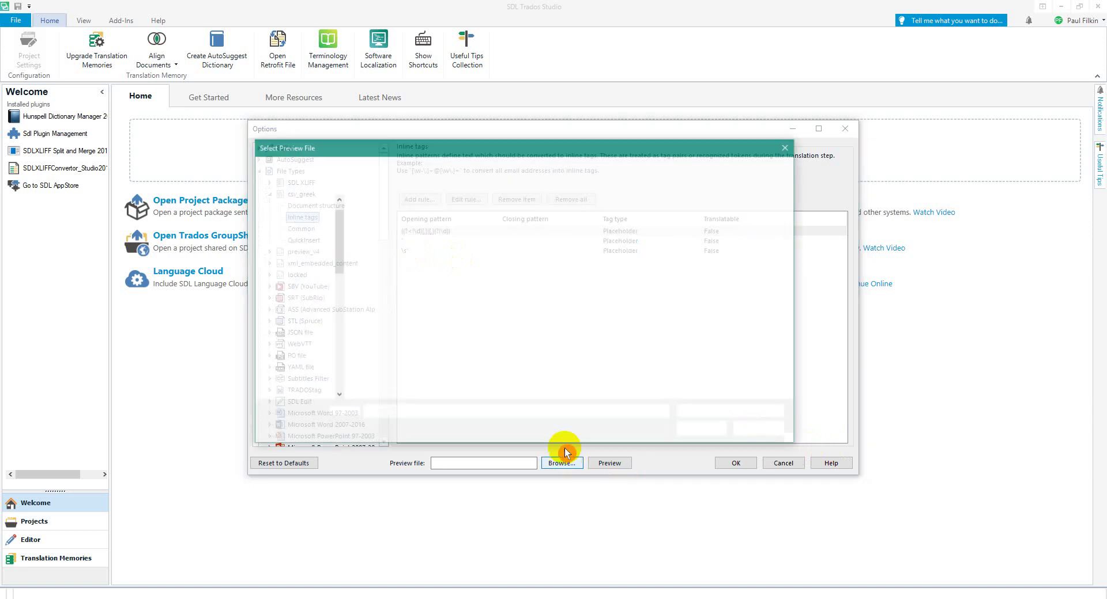
pyautogui.click(448, 249)
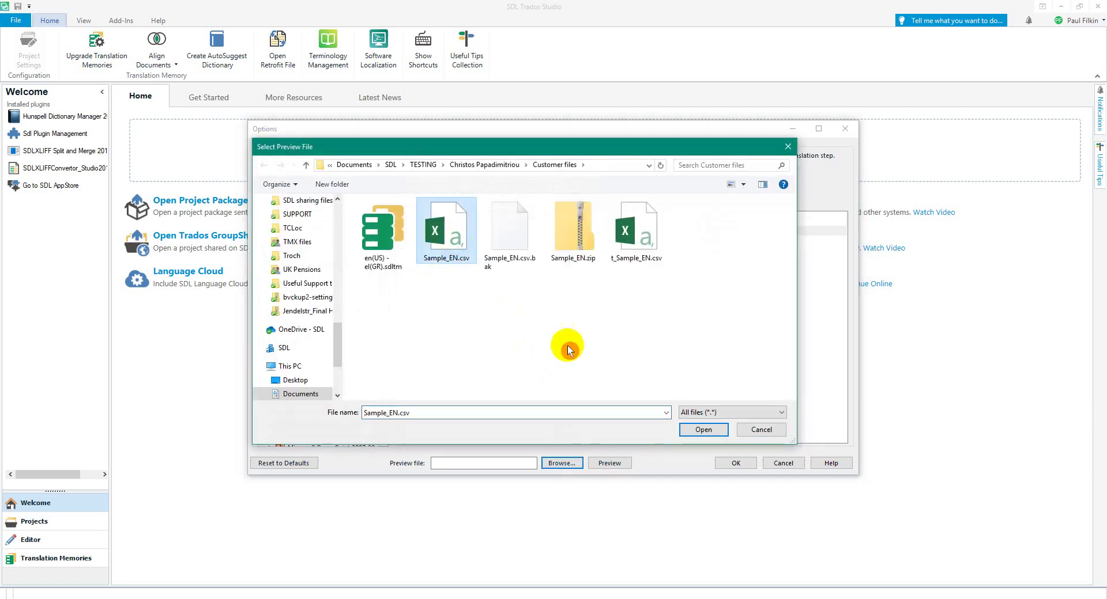
pyautogui.click(706, 433)
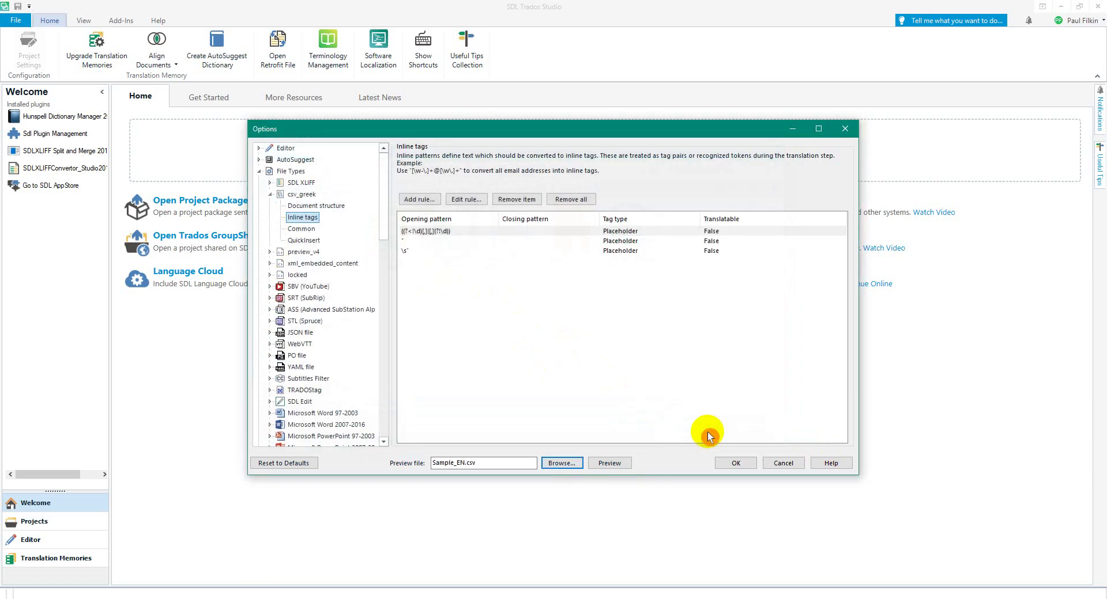
pyautogui.click(610, 464)
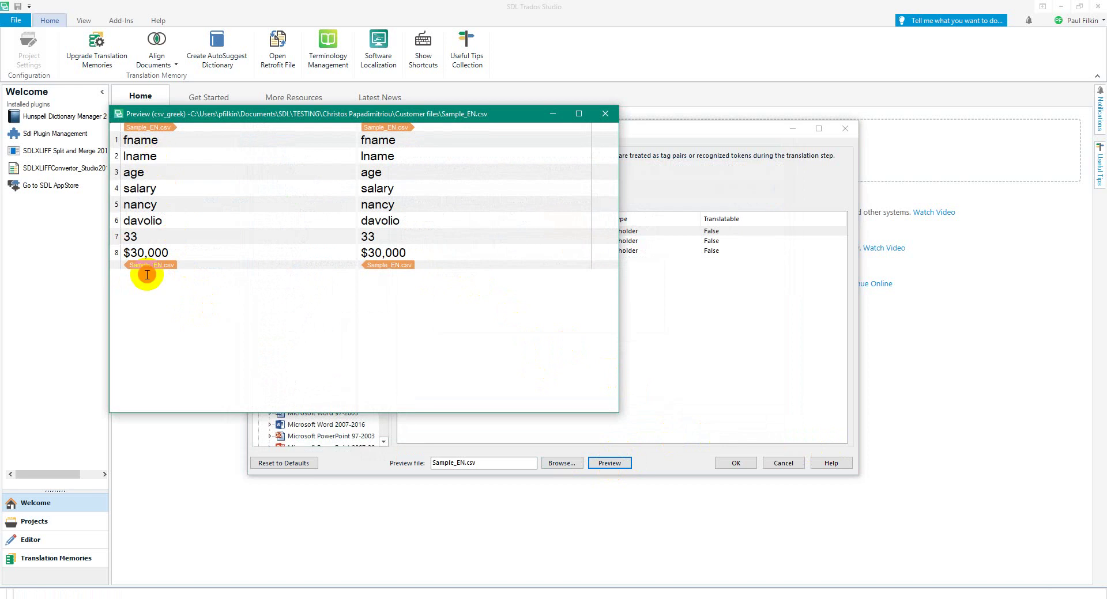
pyautogui.click(604, 113)
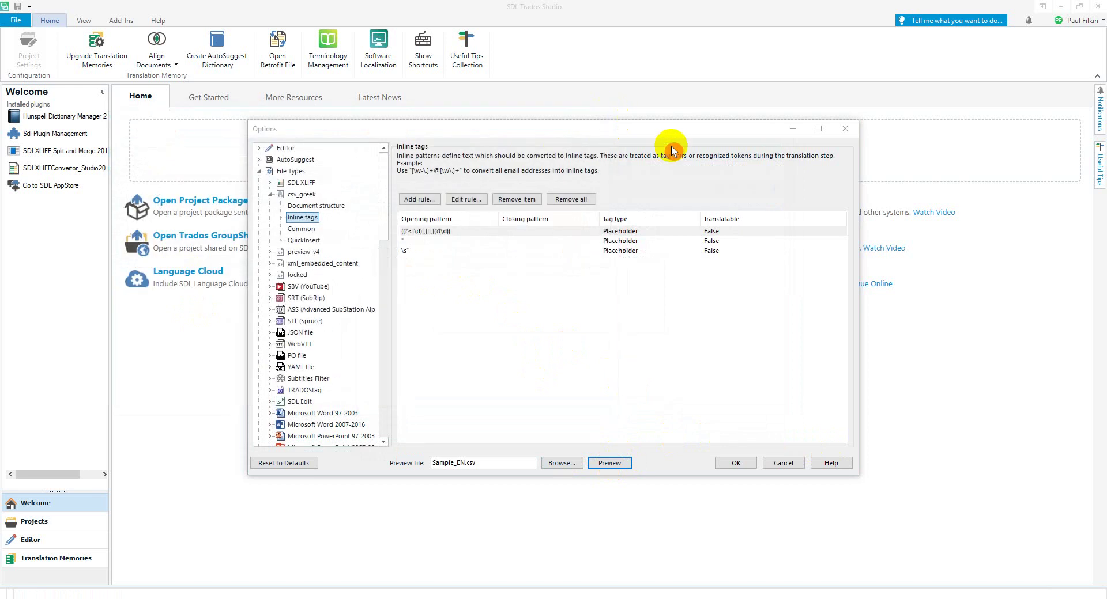